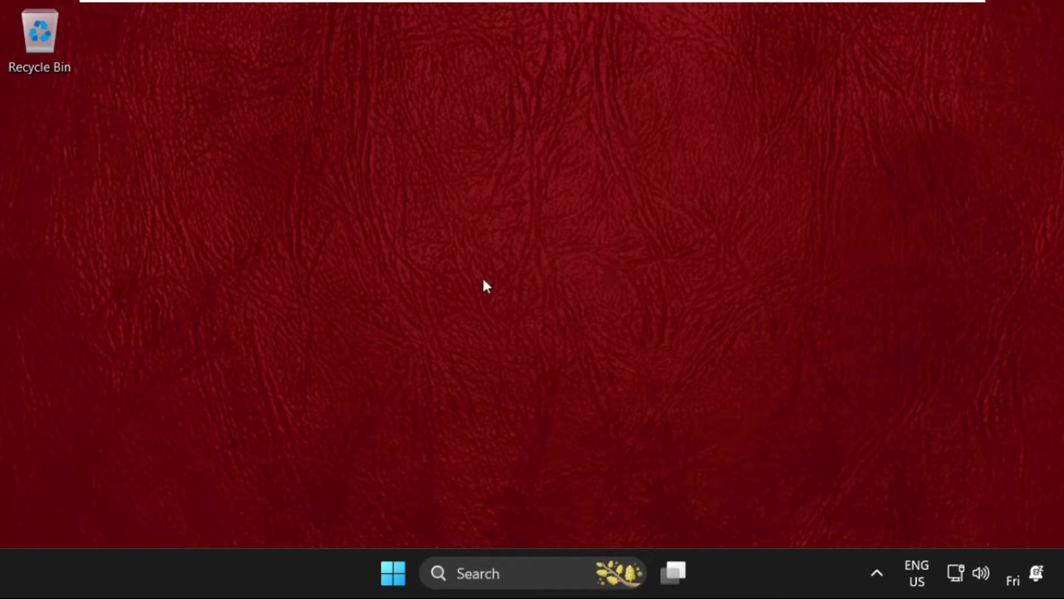
- Search Windows for 'settings' so the Settings app shows as the best match
left_click(475, 573)
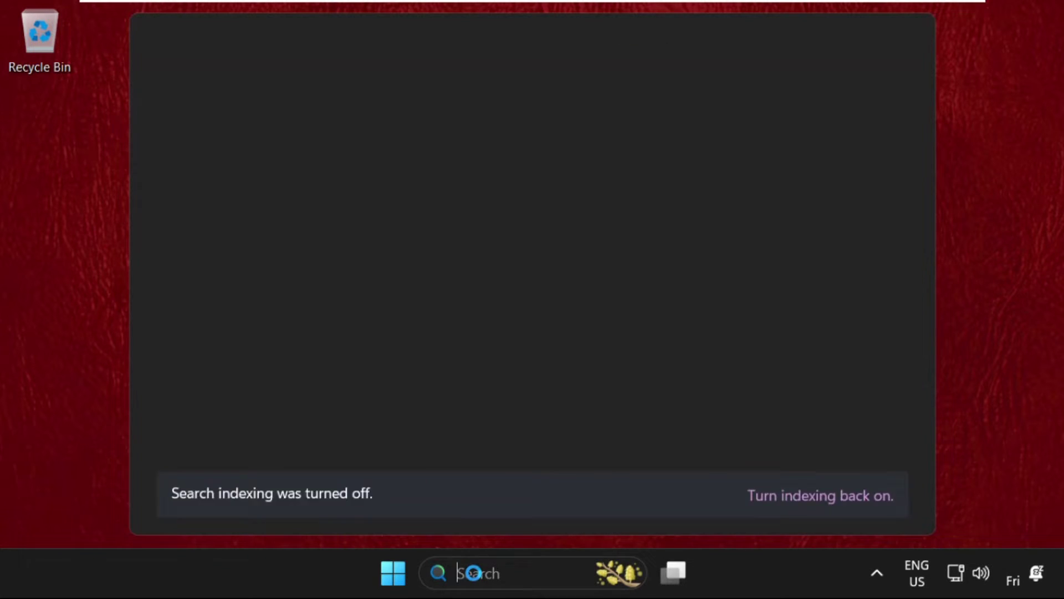
type("settings")
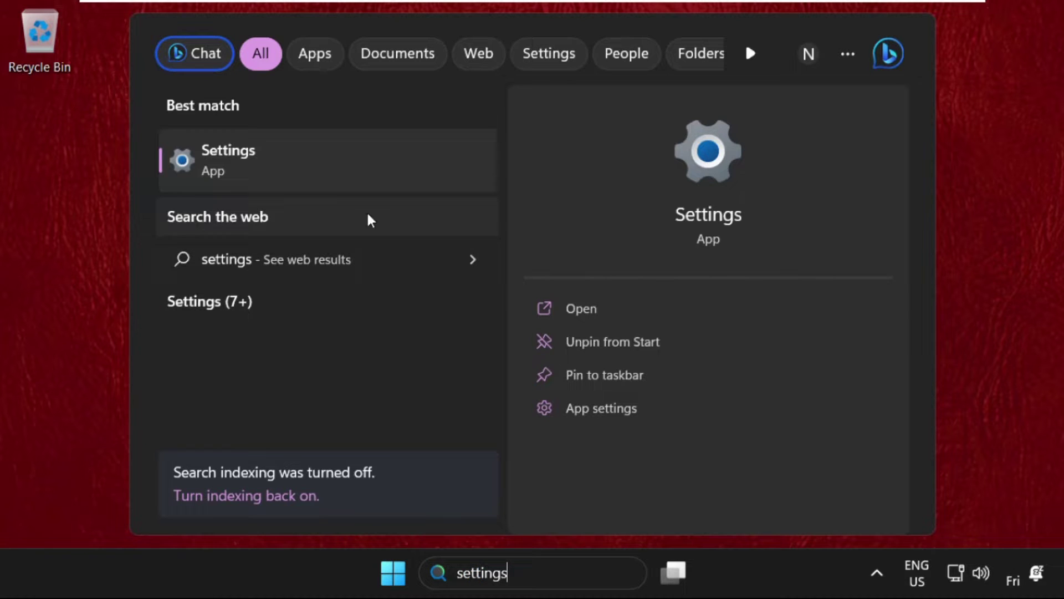
- Open Settings to the Privacy & security page and restore the window from full screen
left_click(315, 179)
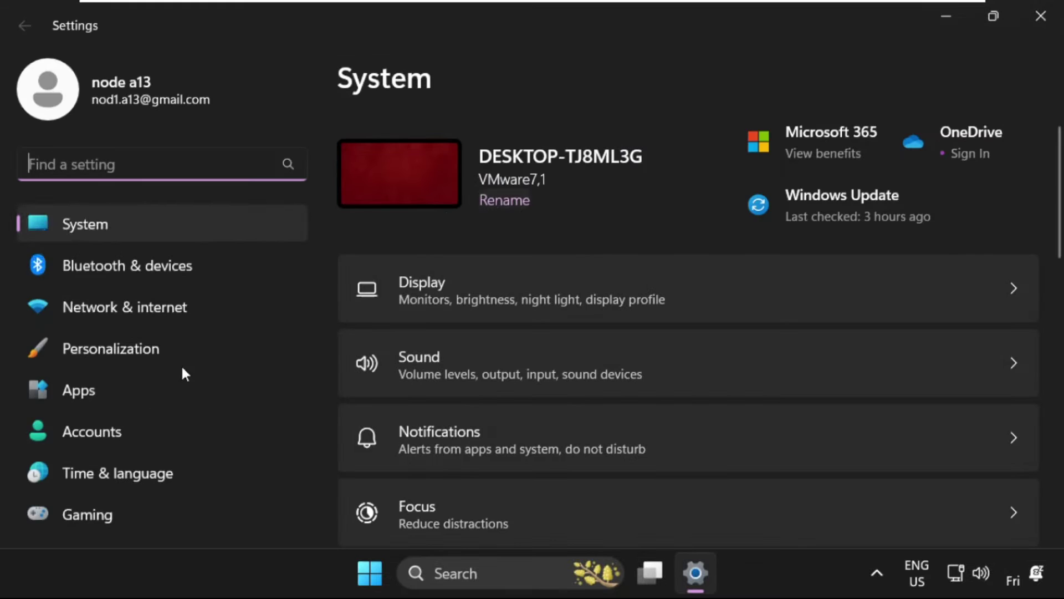
scroll(166, 382, "down", 3)
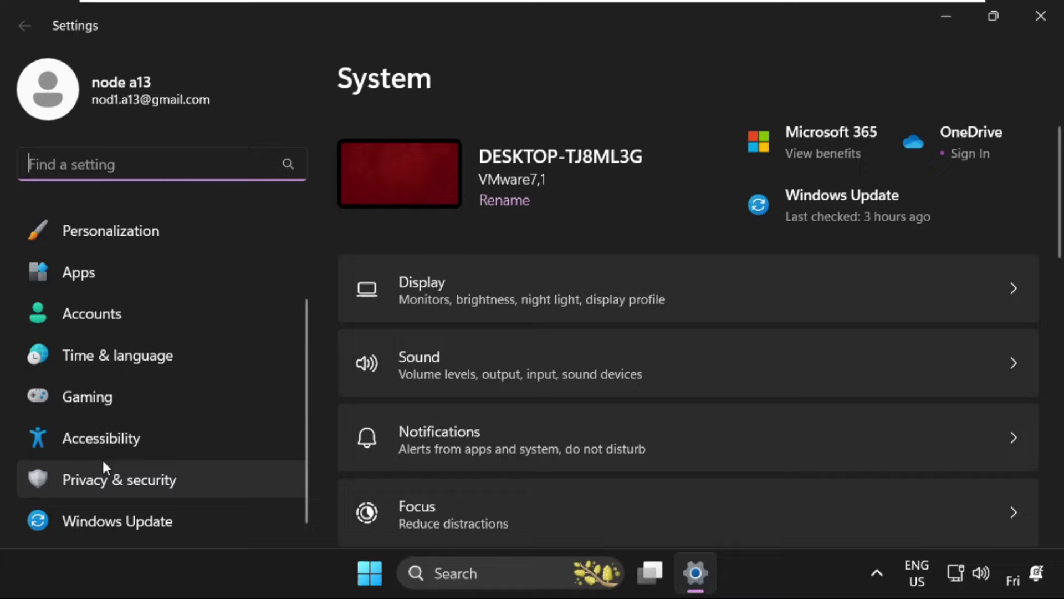
left_click(108, 483)
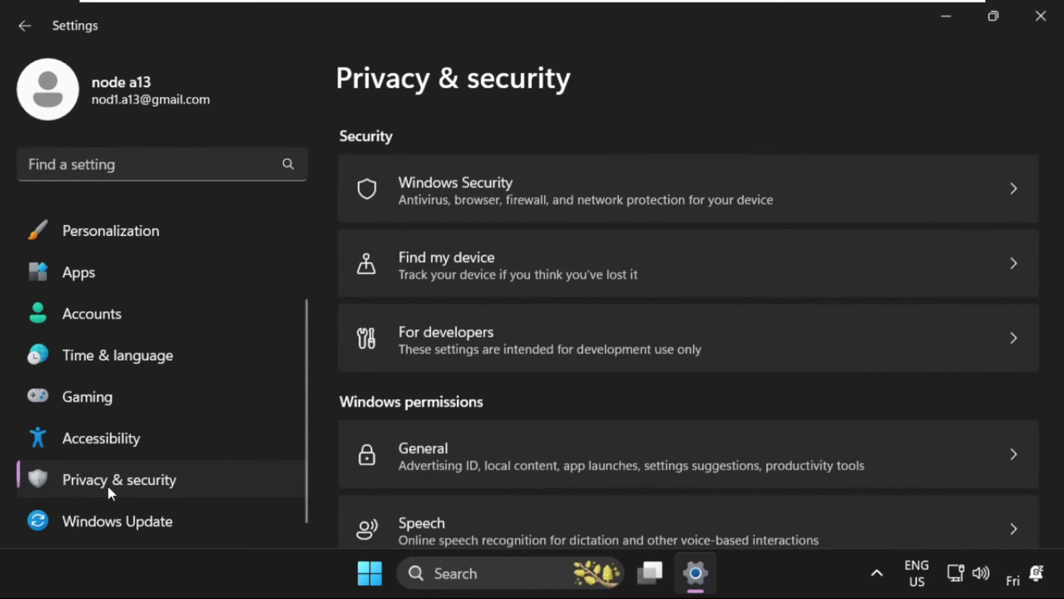
double_click(650, 19)
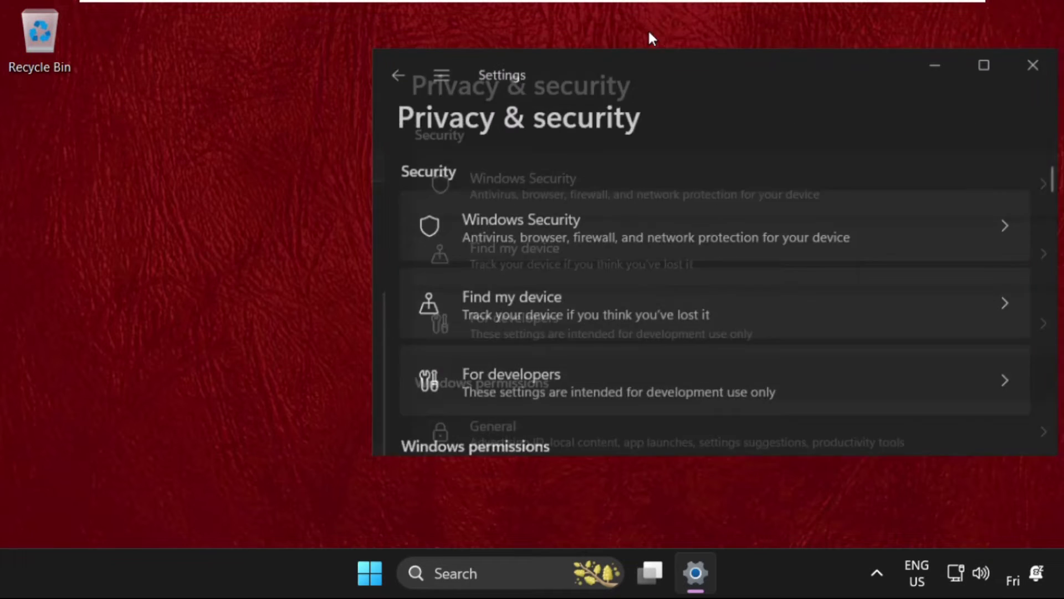
- Switch Microphone access On on the Privacy & security > Microphone page
scroll(565, 283, "down", 2)
scroll(565, 283, "down", 3)
scroll(567, 284, "down", 3)
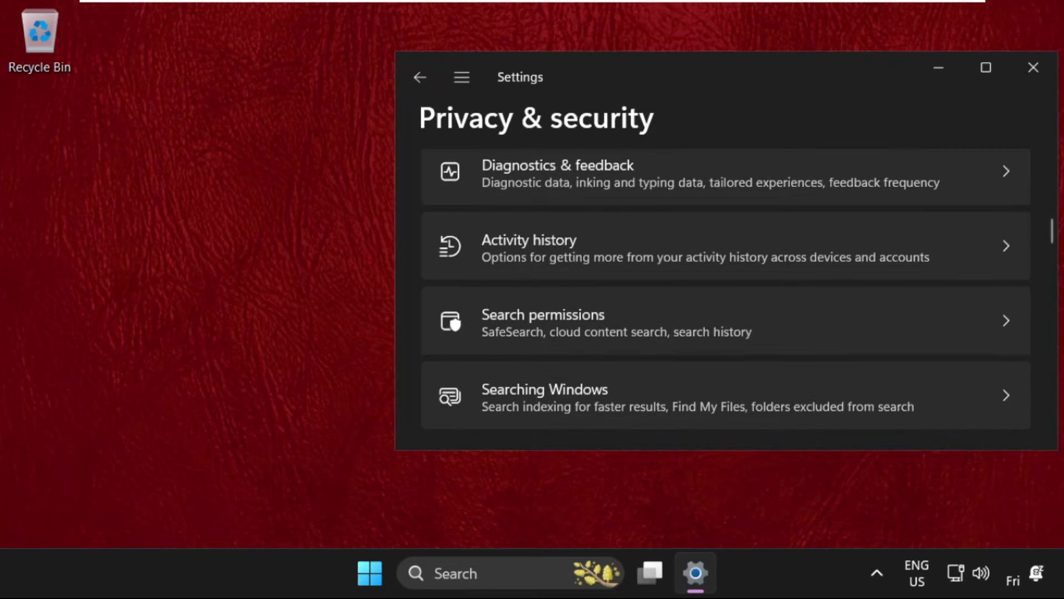
scroll(487, 254, "down", 4)
scroll(487, 259, "down", 5)
scroll(487, 259, "up", 2)
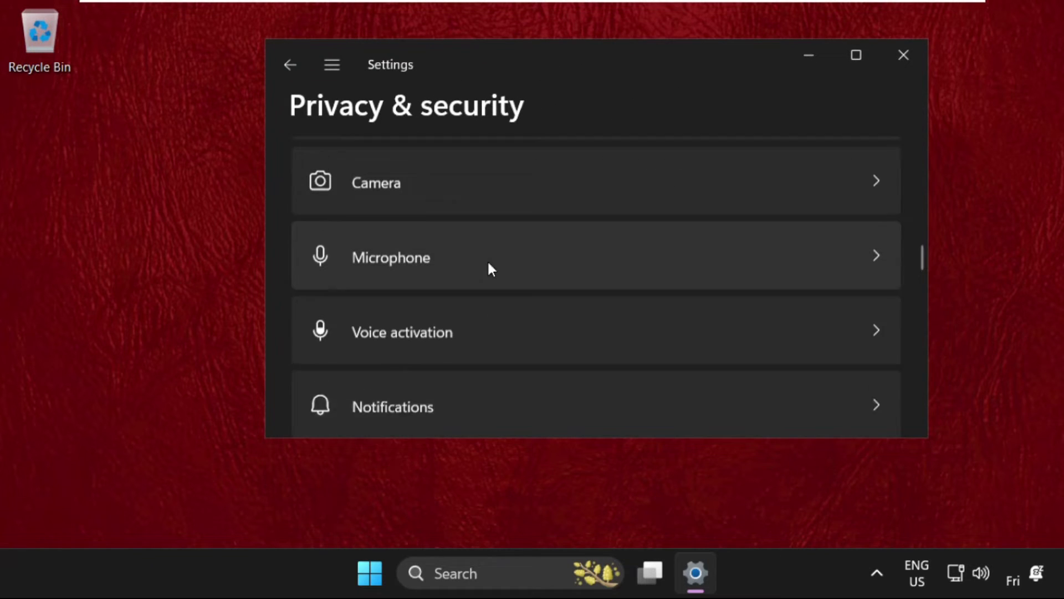
scroll(487, 260, "up", 1)
scroll(438, 294, "up", 2)
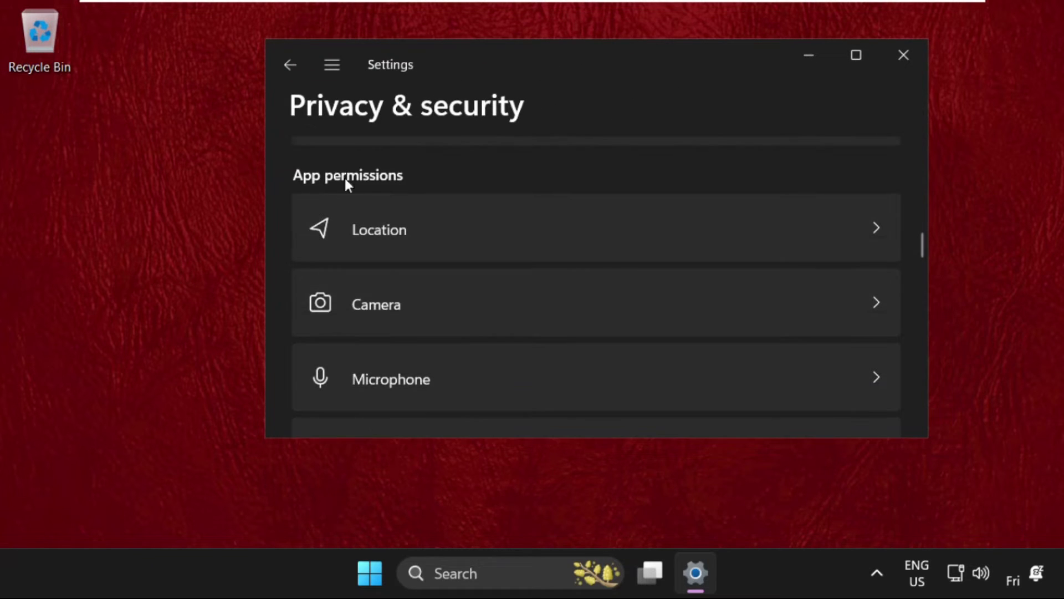
scroll(421, 238, "down", 1)
left_click(412, 337)
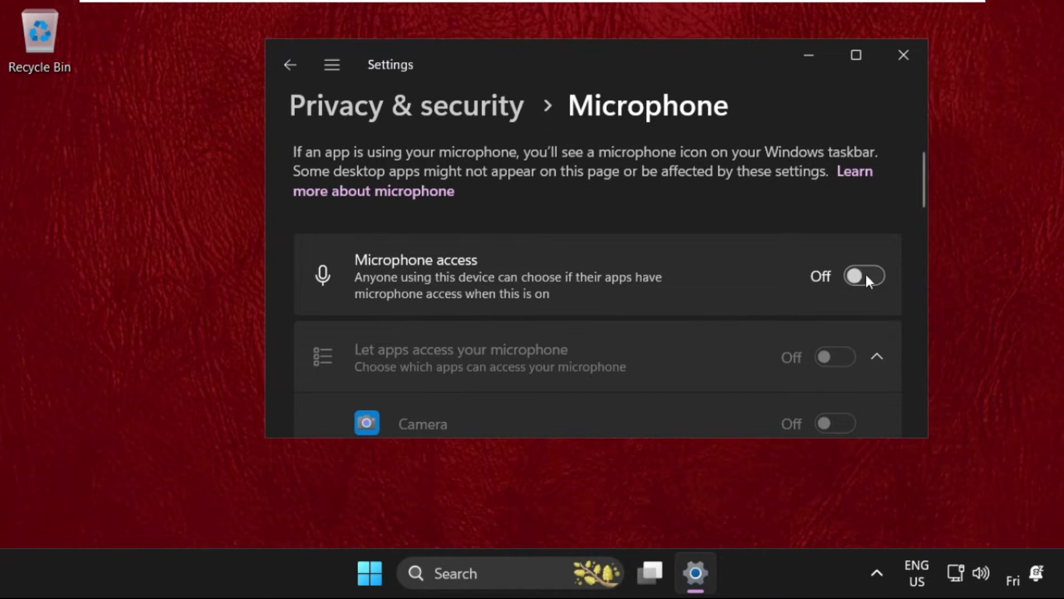
left_click(861, 277)
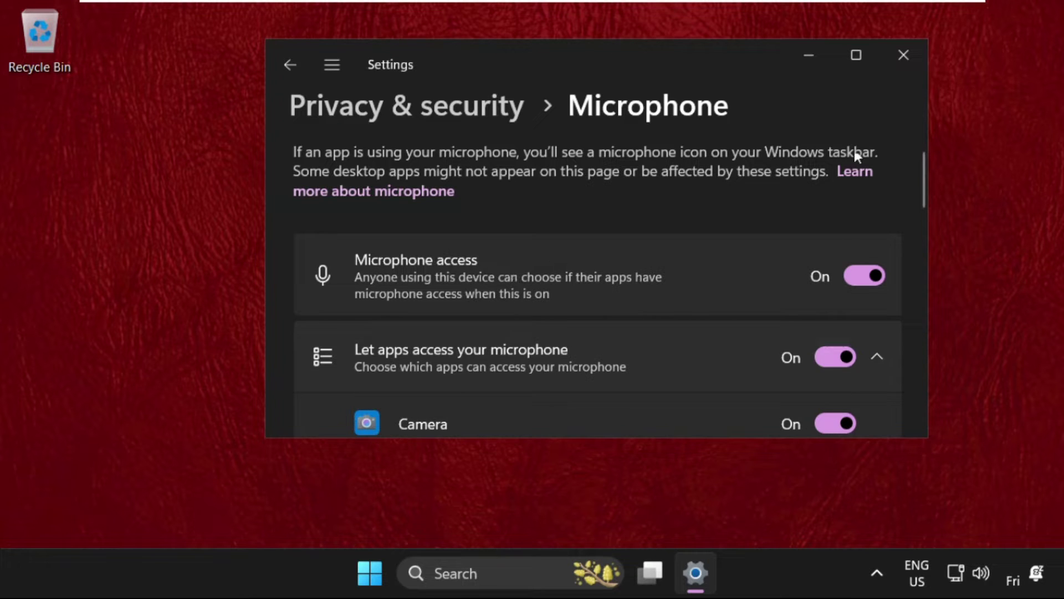
- Close Settings, launch the Services app via search, and restore its window
left_click(915, 60)
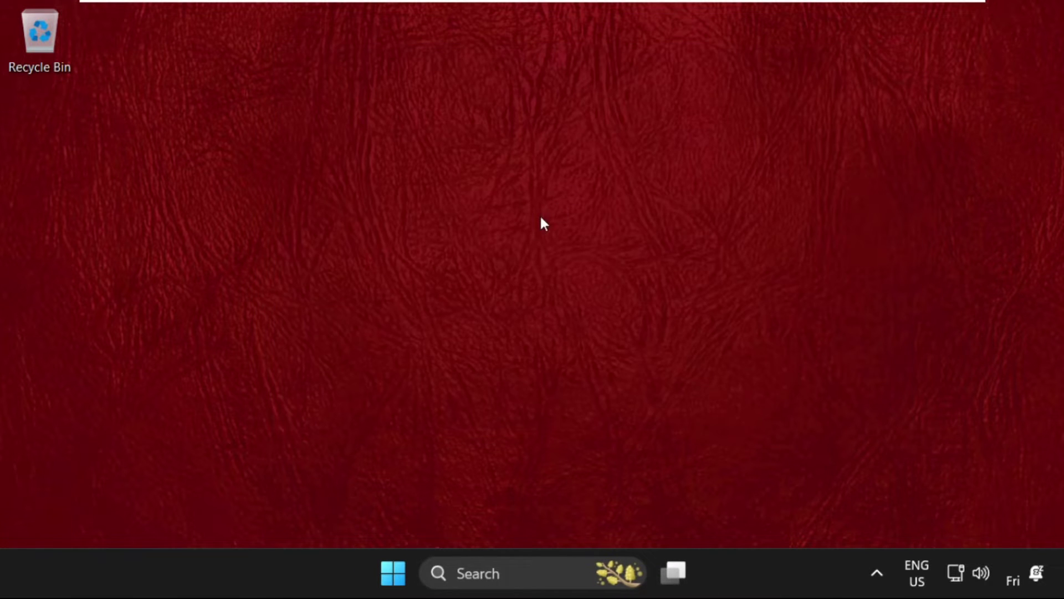
left_click(471, 570)
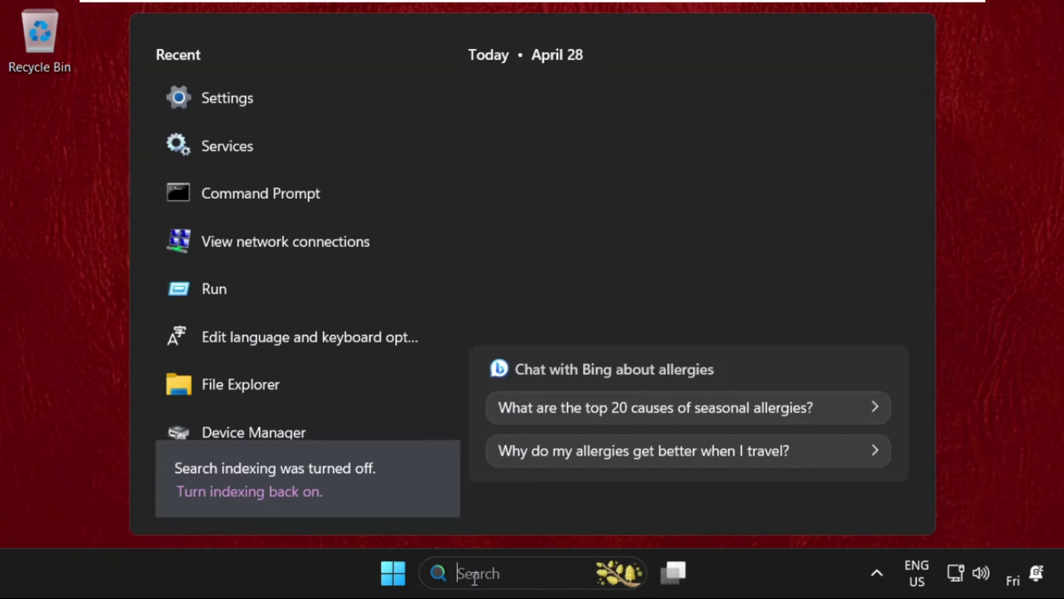
type("services")
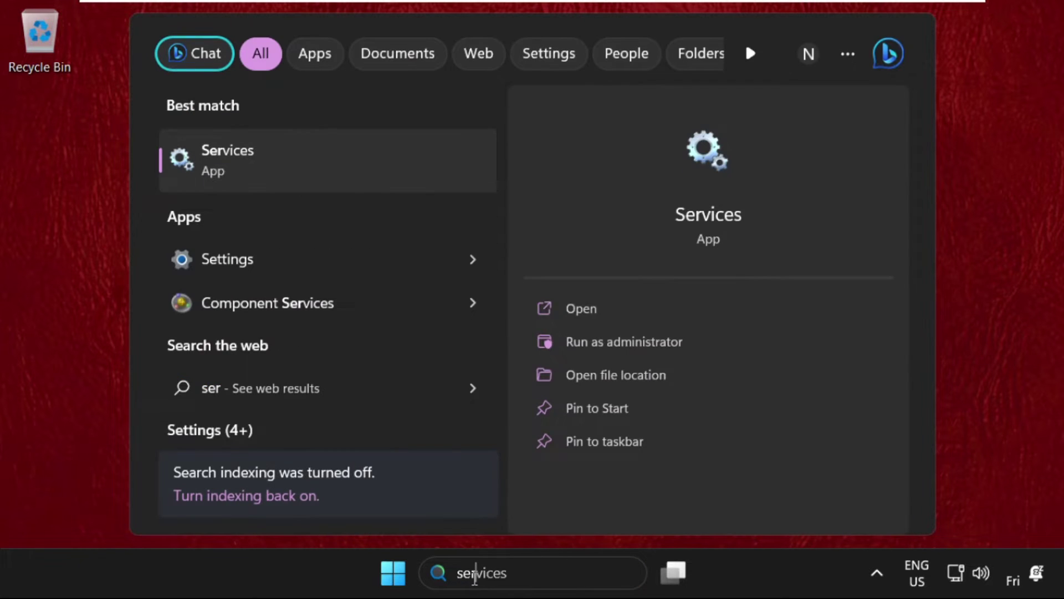
left_click(377, 166)
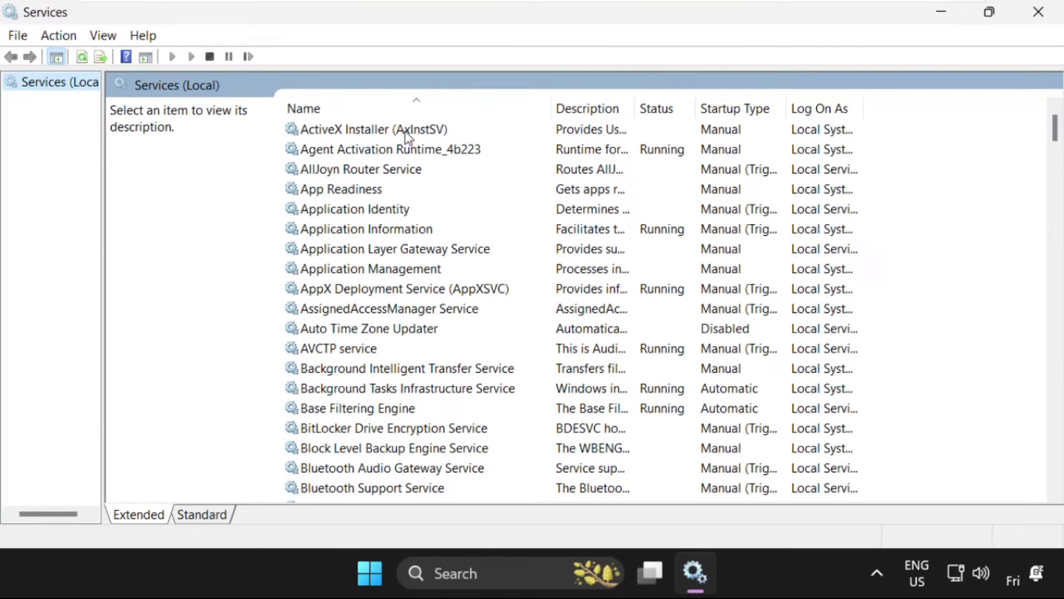
scroll(506, 275, "down", 6)
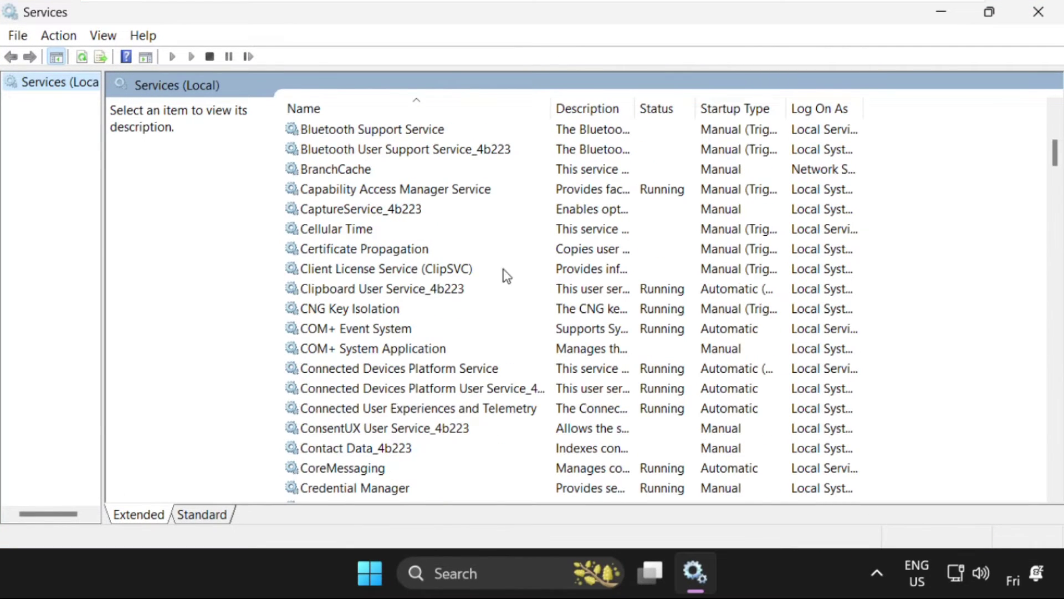
double_click(703, 18)
- Select Performance Logs & Alerts in the services list
scroll(577, 301, "down", 1)
left_click(577, 299)
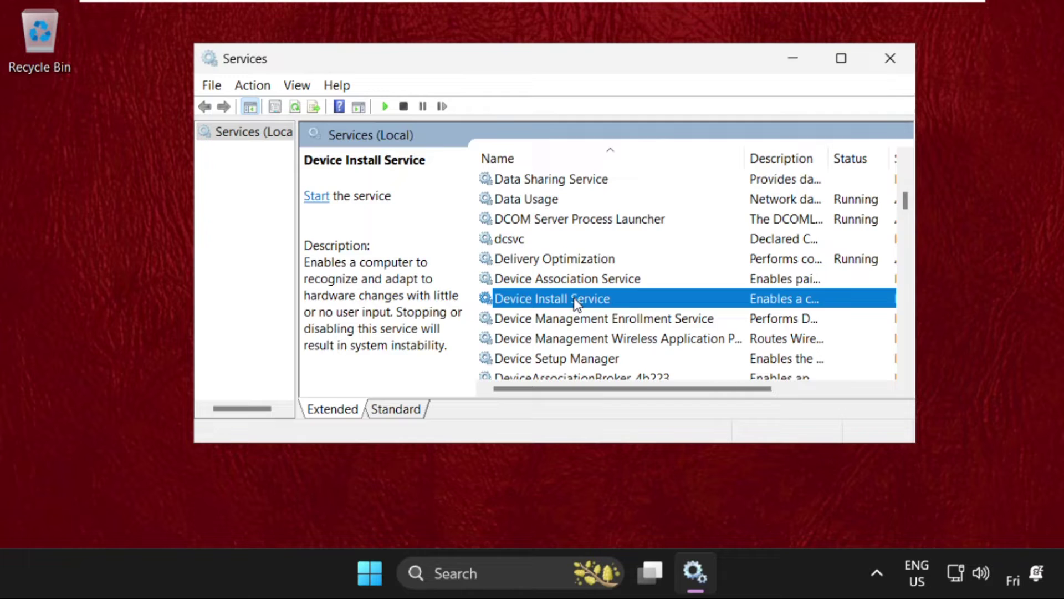
type("op")
key("Down")
key("Down")
key("Down")
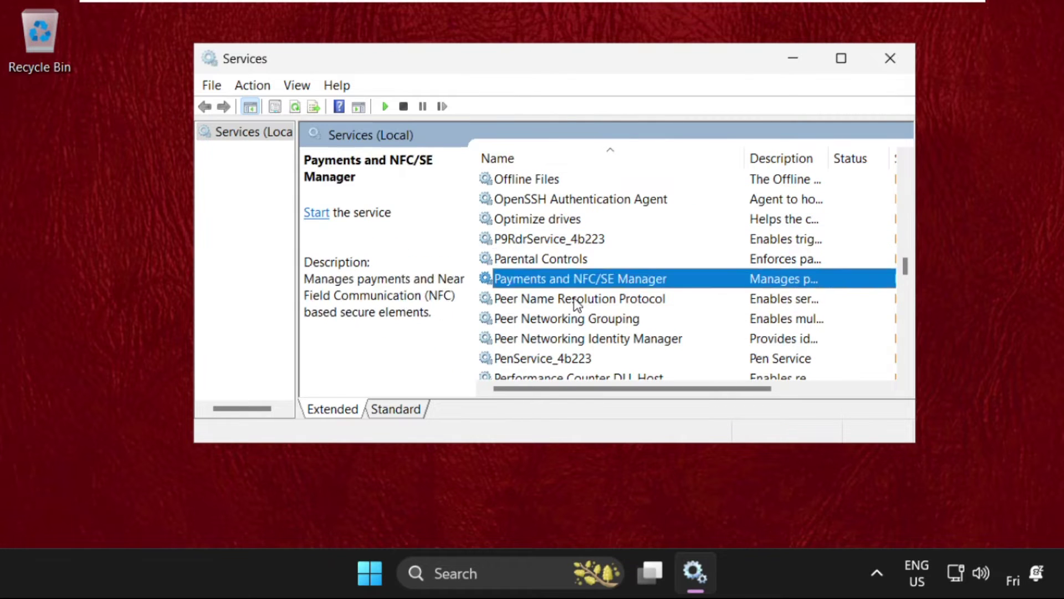
key("Down")
scroll(666, 295, "down", 1)
scroll(666, 294, "down", 2)
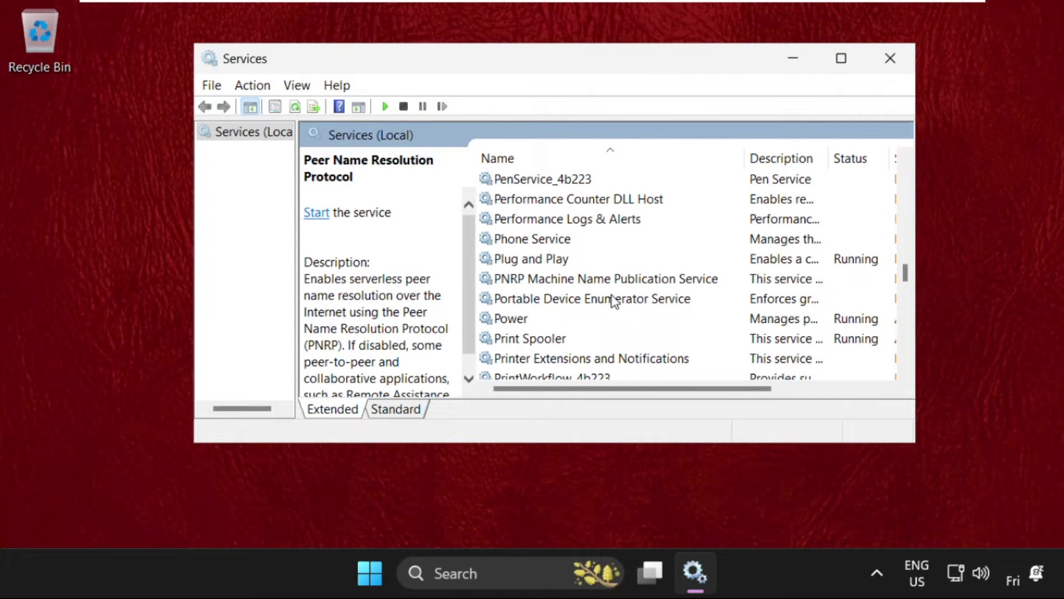
left_click(532, 221)
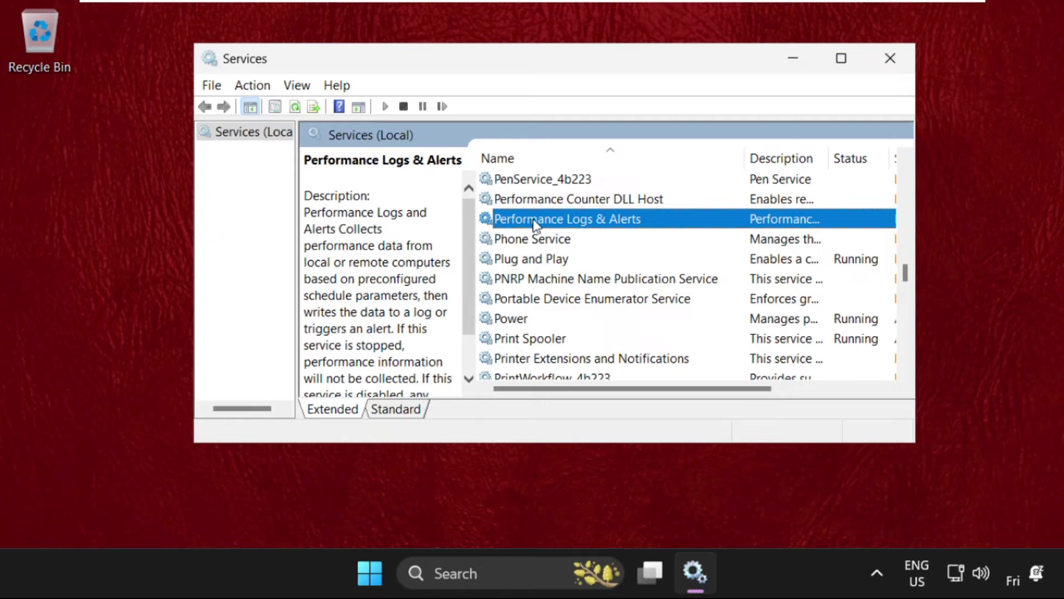
- Set Performance Logs & Alerts startup to Automatic, start the service, and close Services
double_click(533, 221)
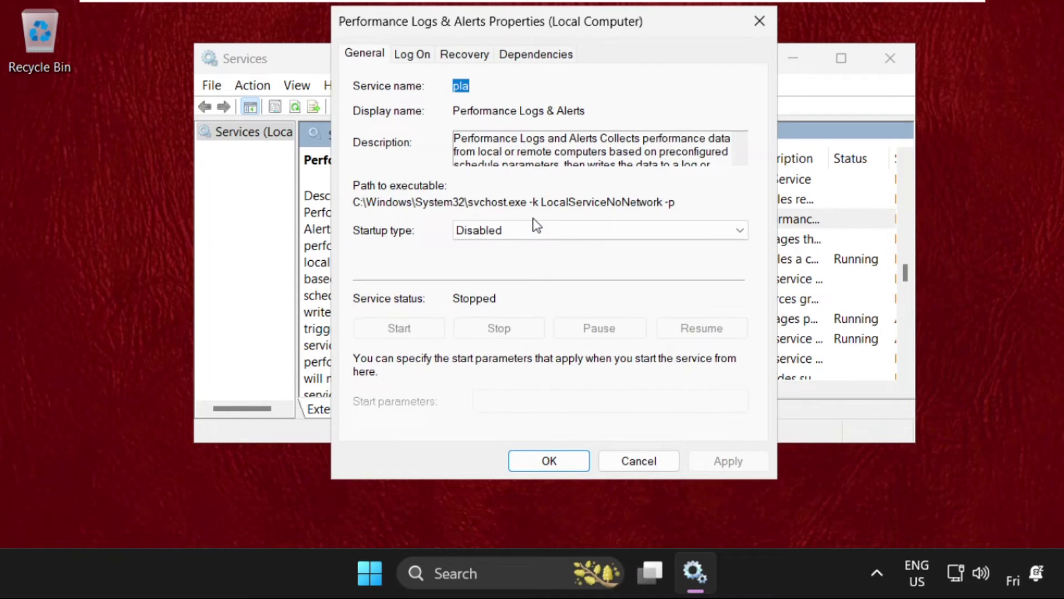
left_click_drag(564, 24, 588, 57)
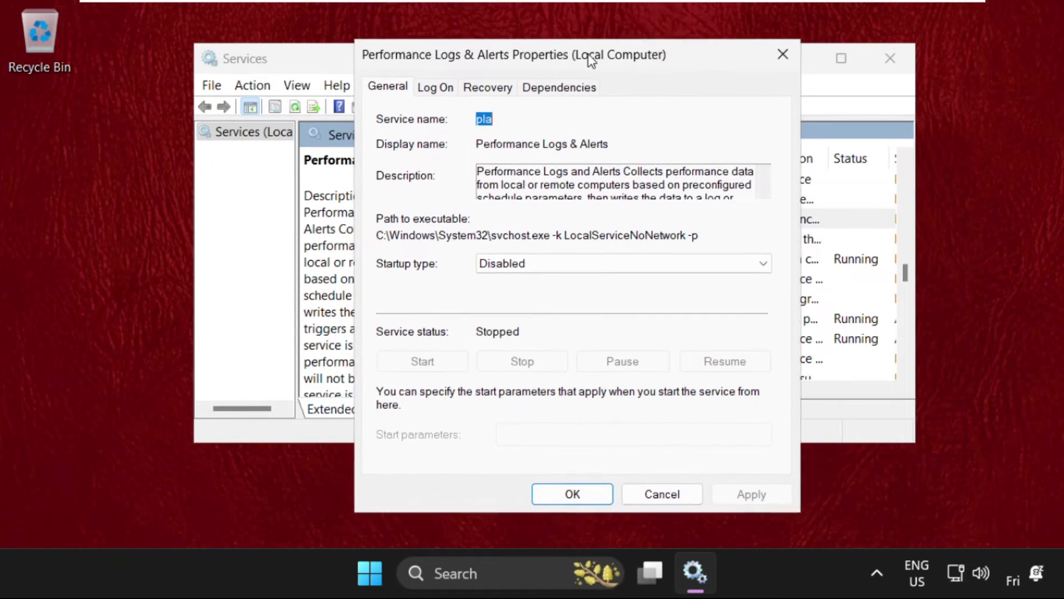
left_click(540, 271)
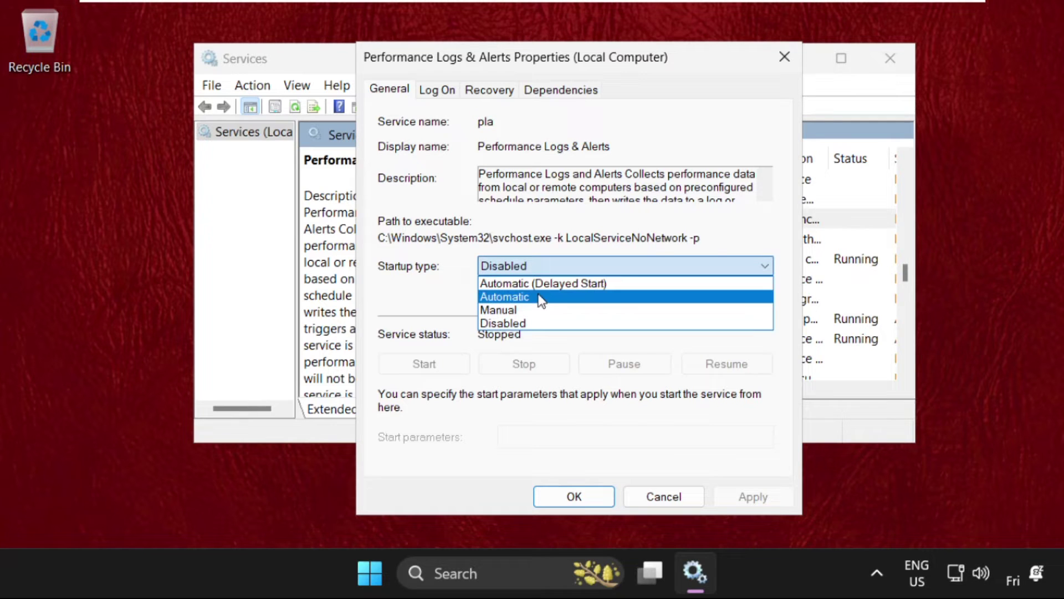
left_click(539, 297)
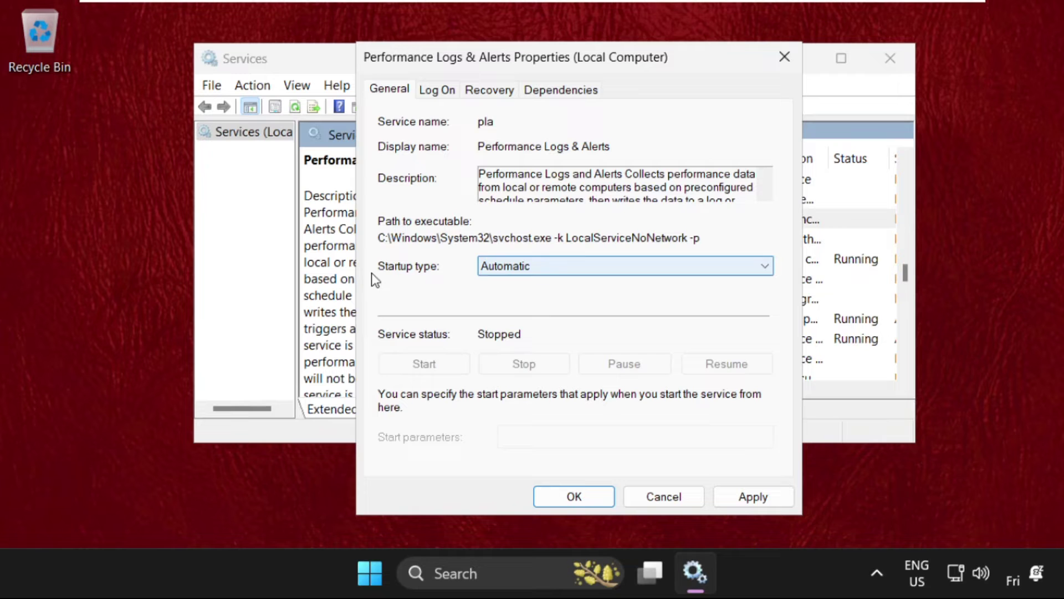
left_click(751, 499)
left_click(599, 504)
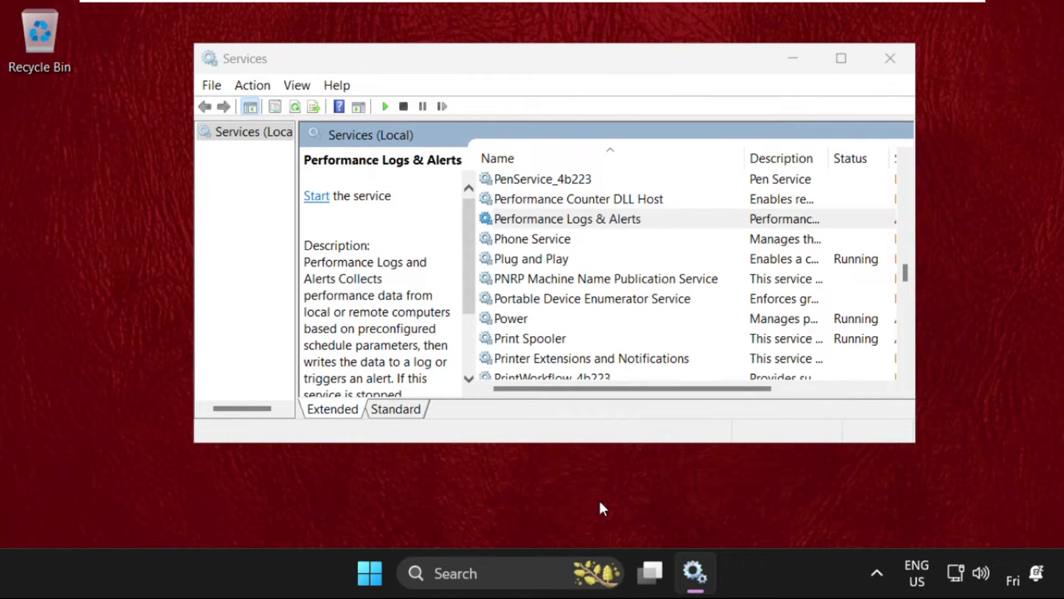
left_click(316, 197)
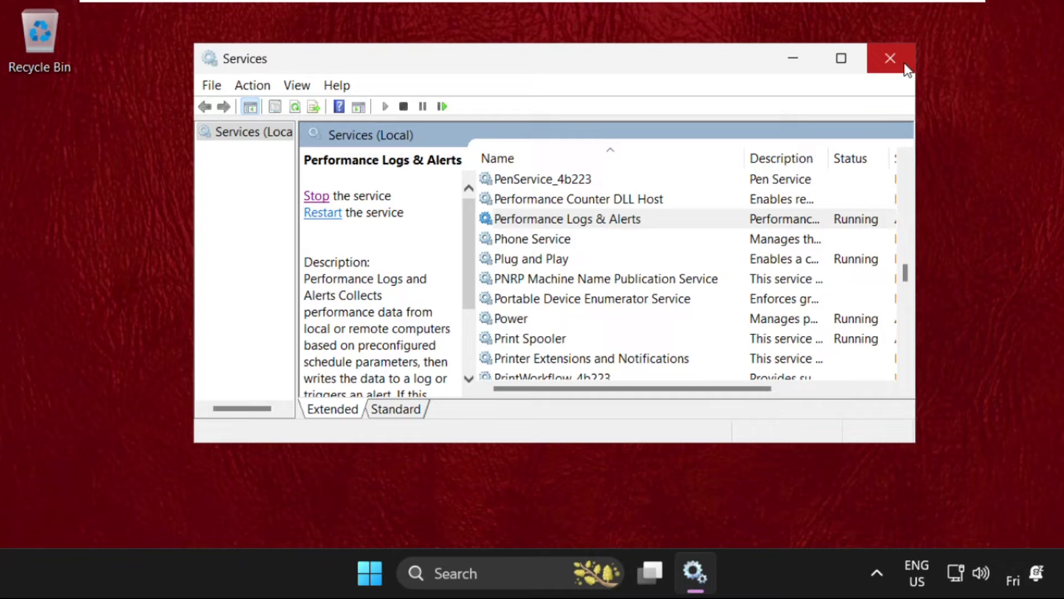
left_click(890, 59)
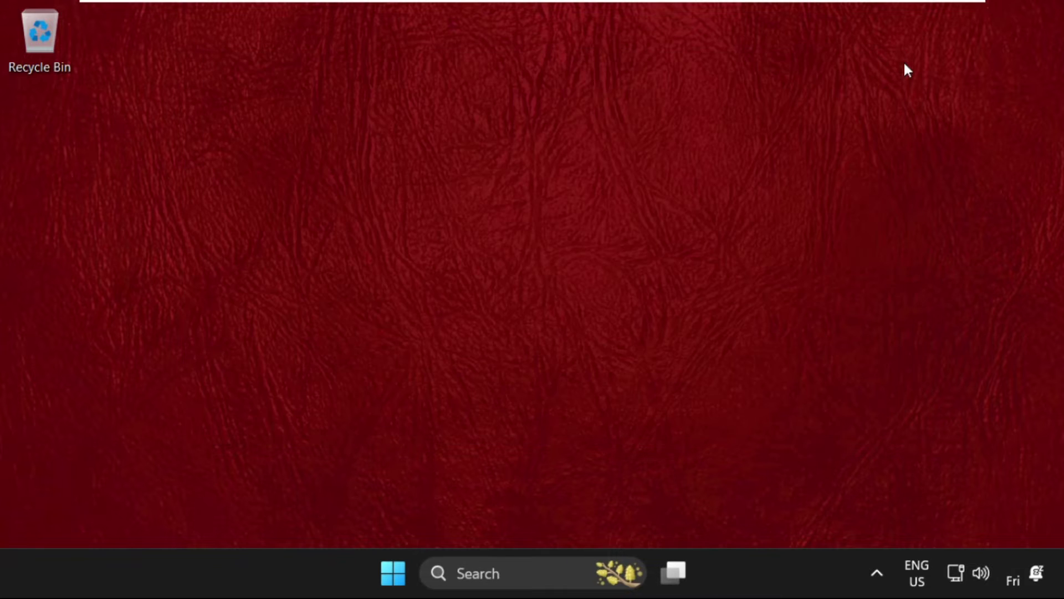
- Reopen Settings and go to System > About, scrolling to the device specifications and related links
left_click(515, 563)
type("see")
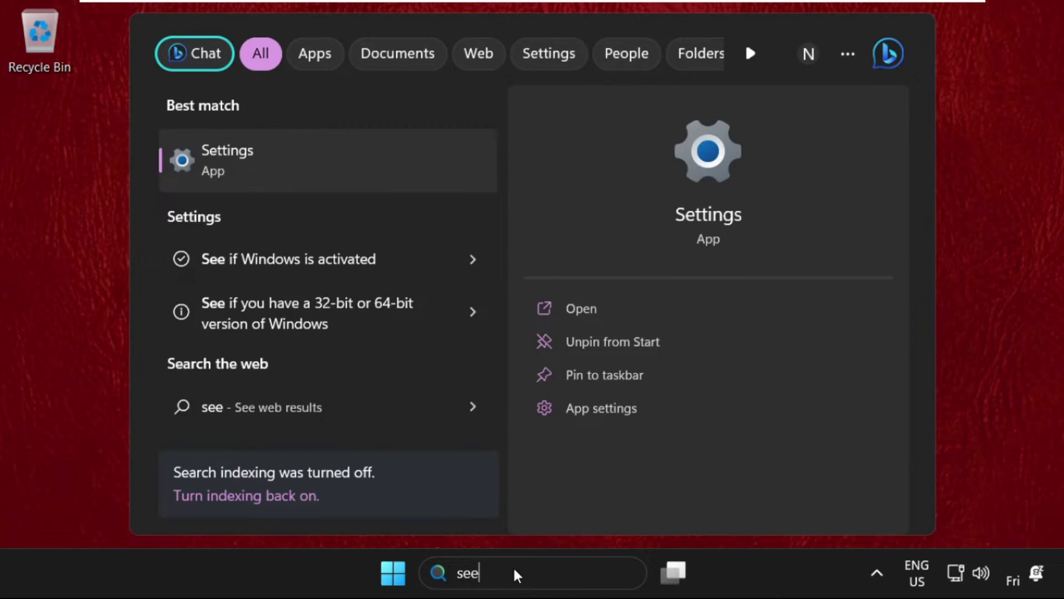
type("t")
left_click(310, 169)
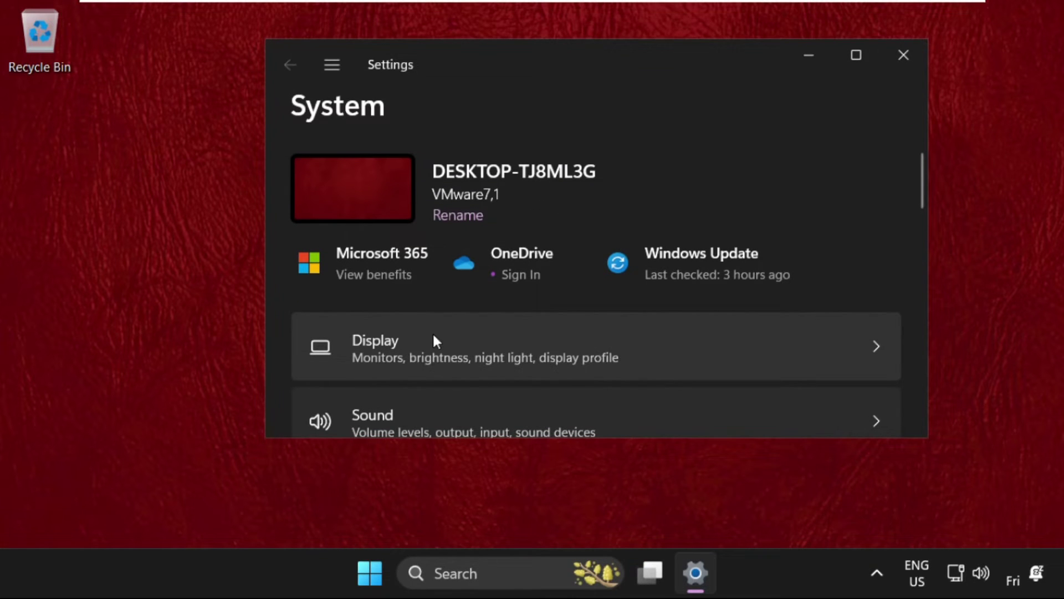
scroll(421, 241, "down", 2)
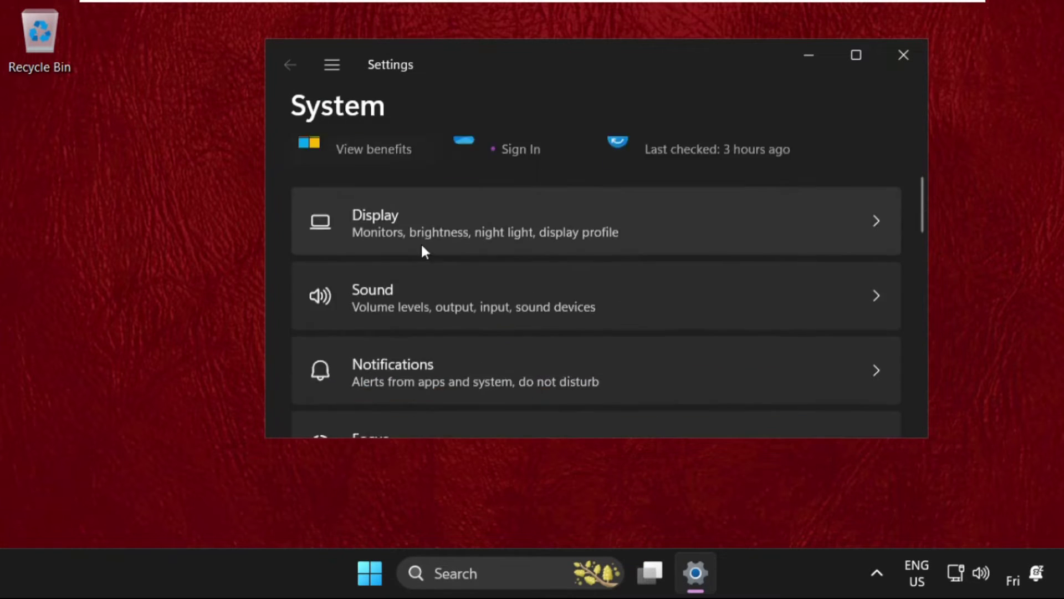
scroll(421, 263, "down", 3)
scroll(421, 264, "down", 5)
scroll(420, 266, "down", 5)
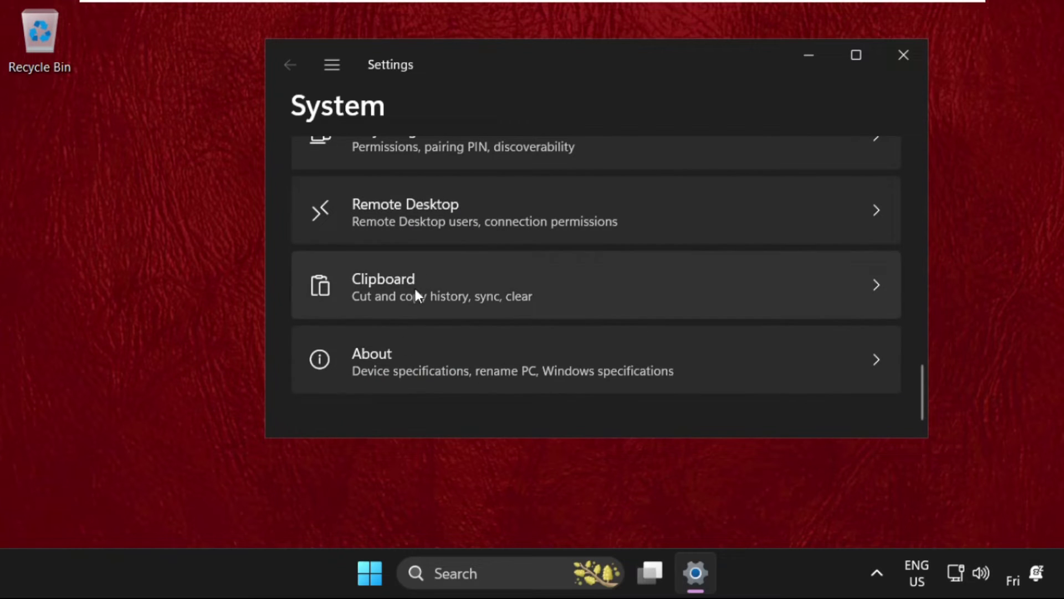
left_click(399, 360)
scroll(605, 289, "down", 3)
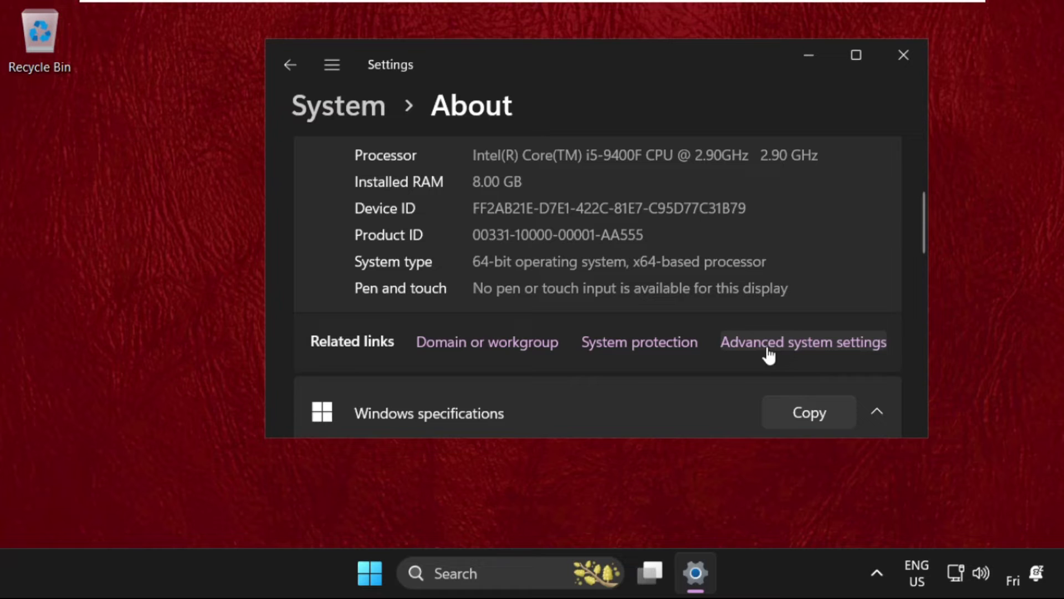
- Set Device Installation Settings to No, save the change, and close System Properties
left_click(782, 353)
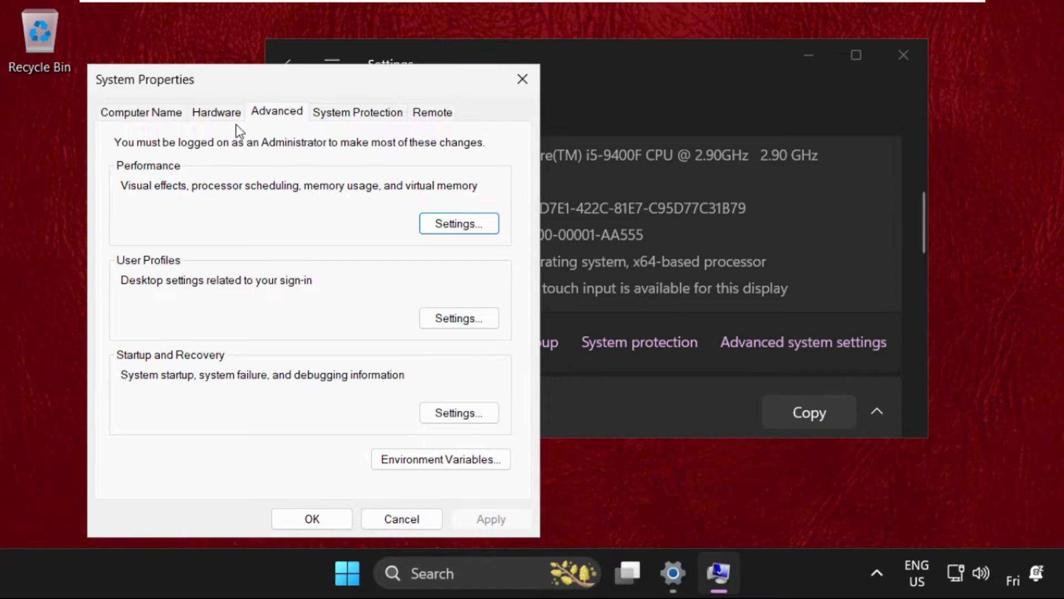
left_click(222, 114)
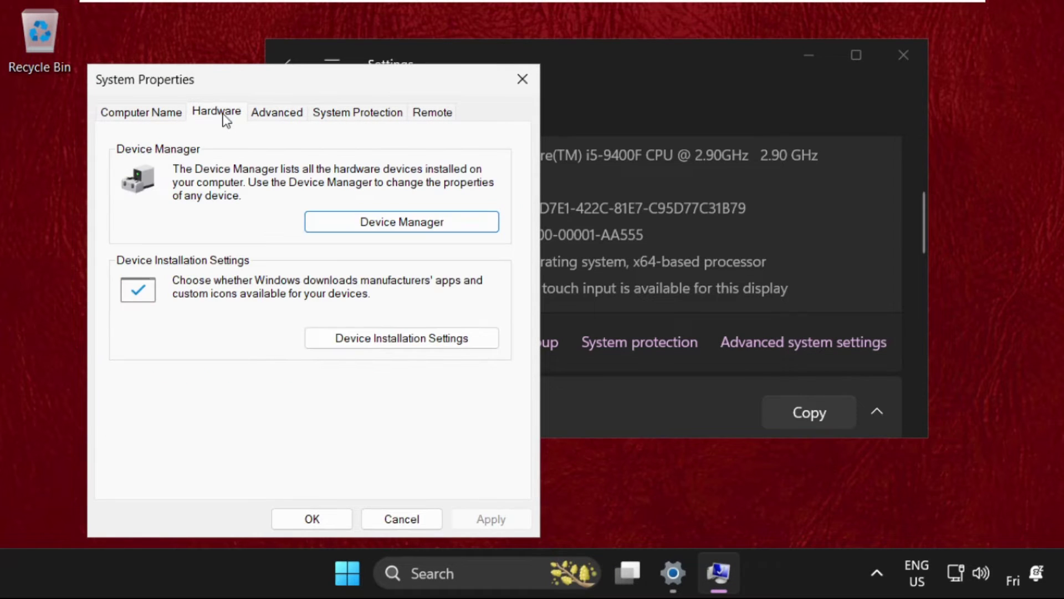
left_click(375, 337)
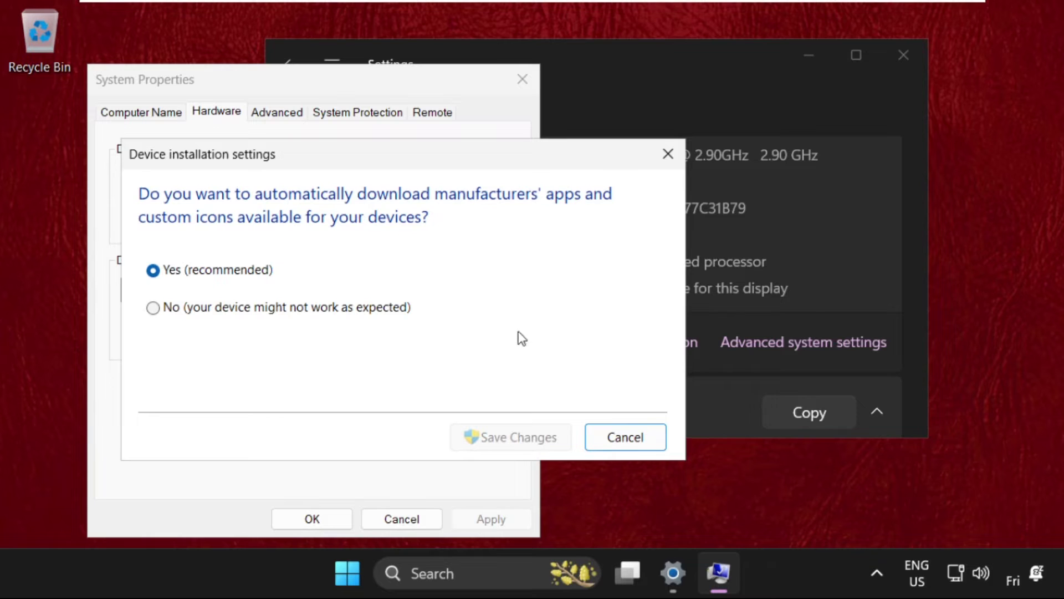
left_click_drag(304, 154, 538, 143)
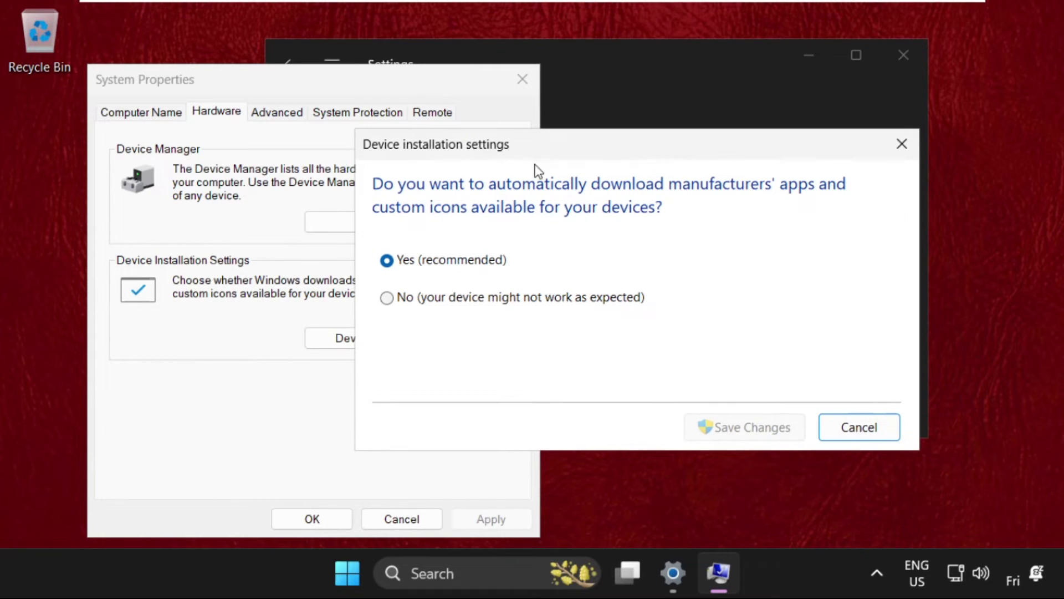
left_click(395, 303)
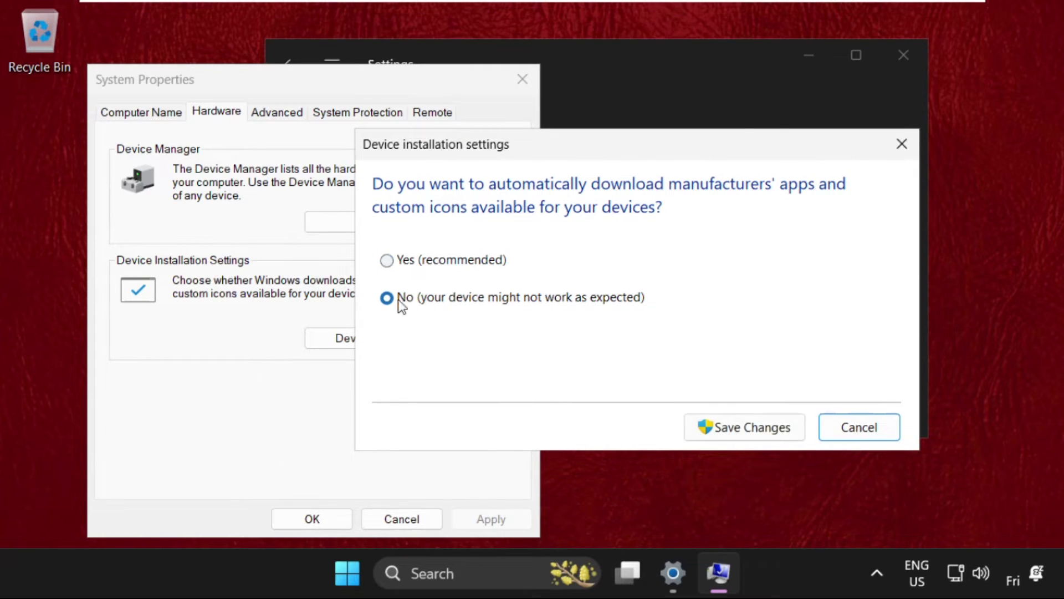
left_click(732, 432)
left_click(310, 521)
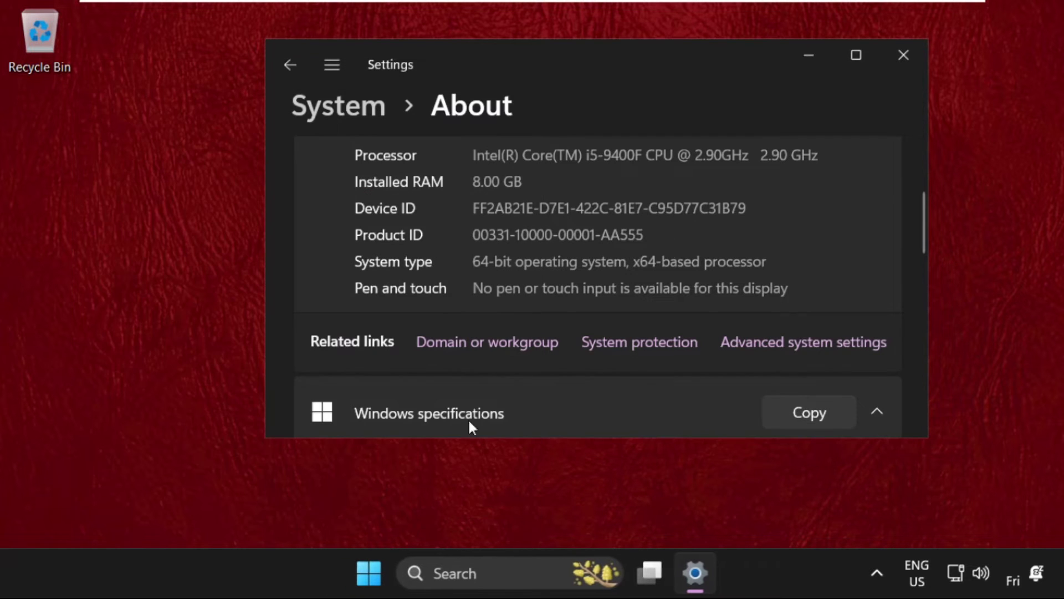
- Close Settings and launch Device Manager from Windows search
left_click(915, 58)
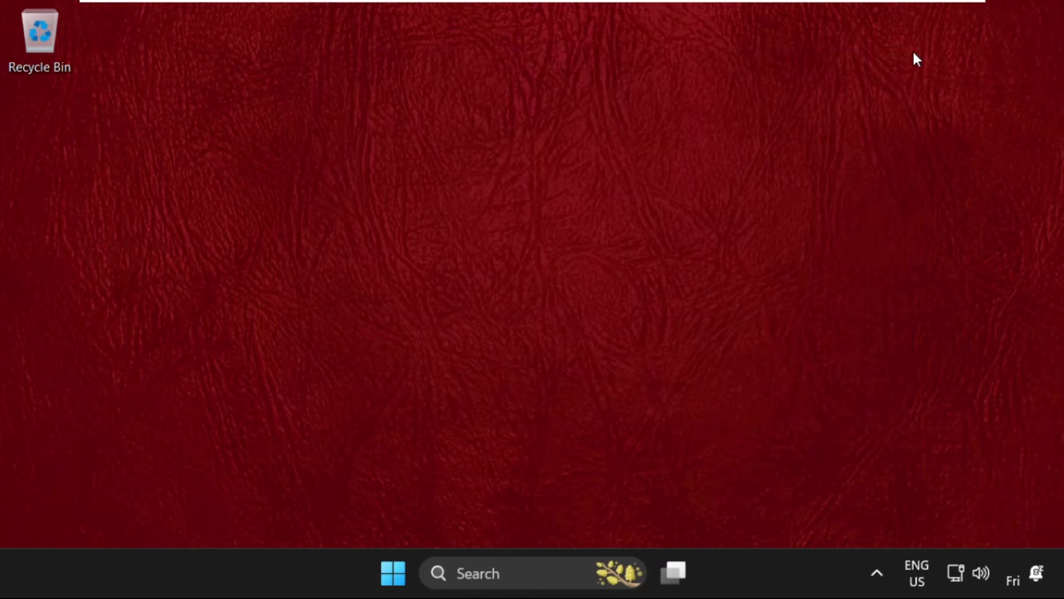
left_click(499, 564)
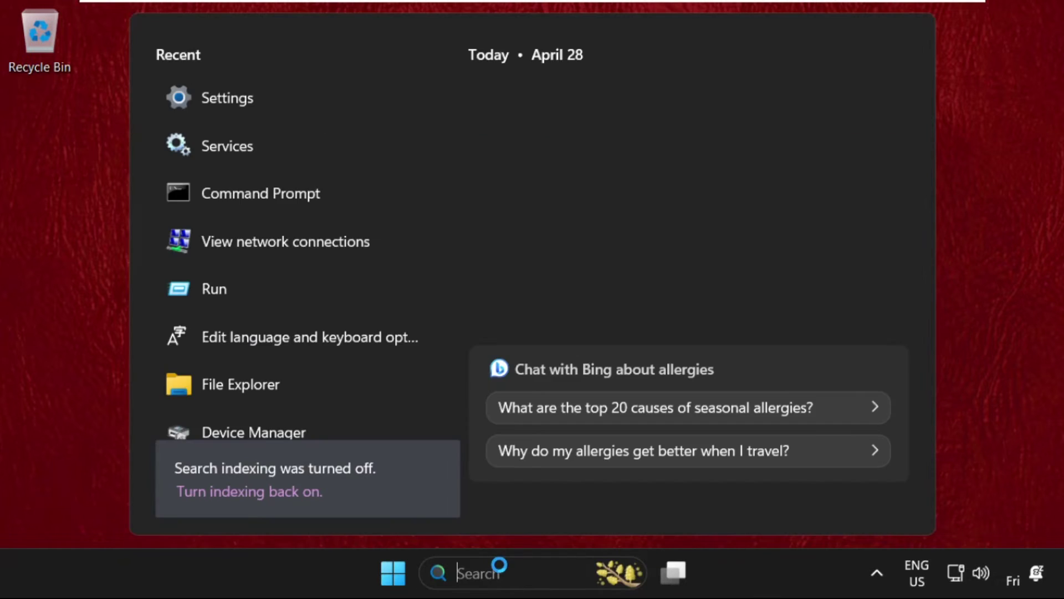
type("devi")
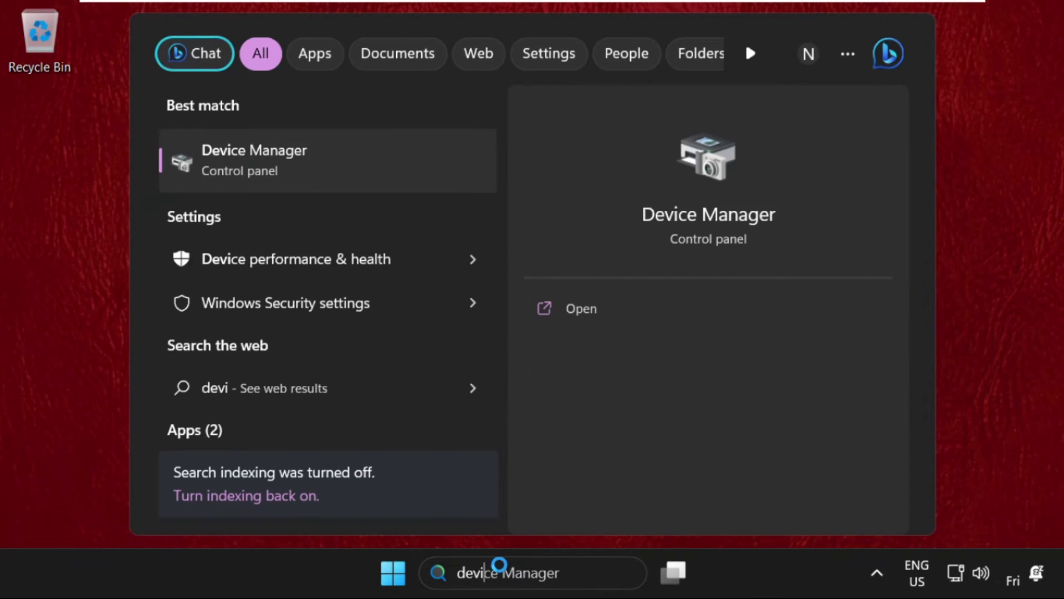
left_click(297, 175)
left_click_drag(225, 53, 393, 67)
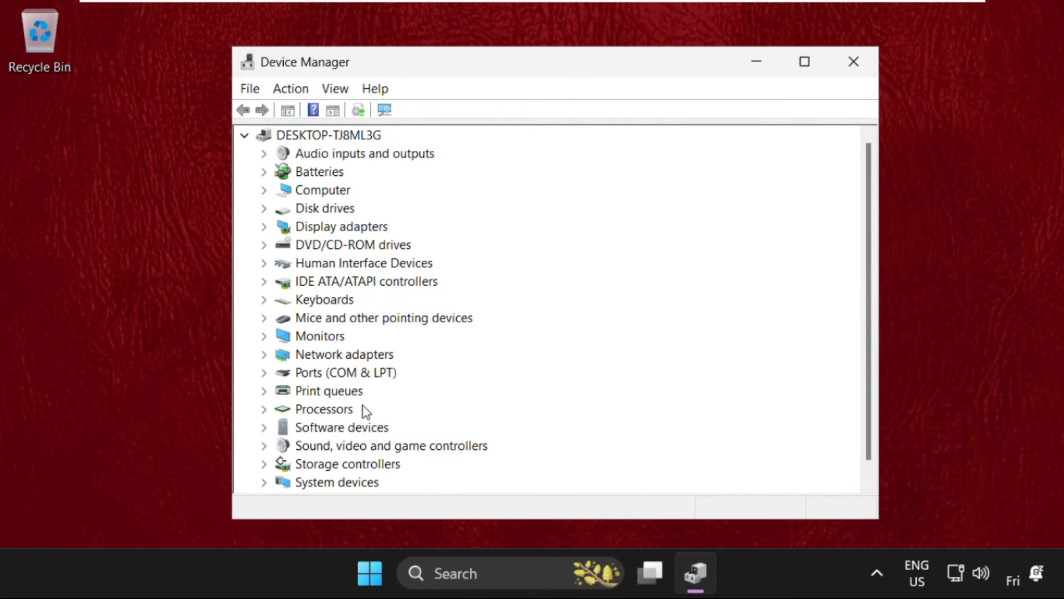
- Open the High Definition Audio Device properties under Sound, video and game controllers
scroll(327, 331, "down", 1)
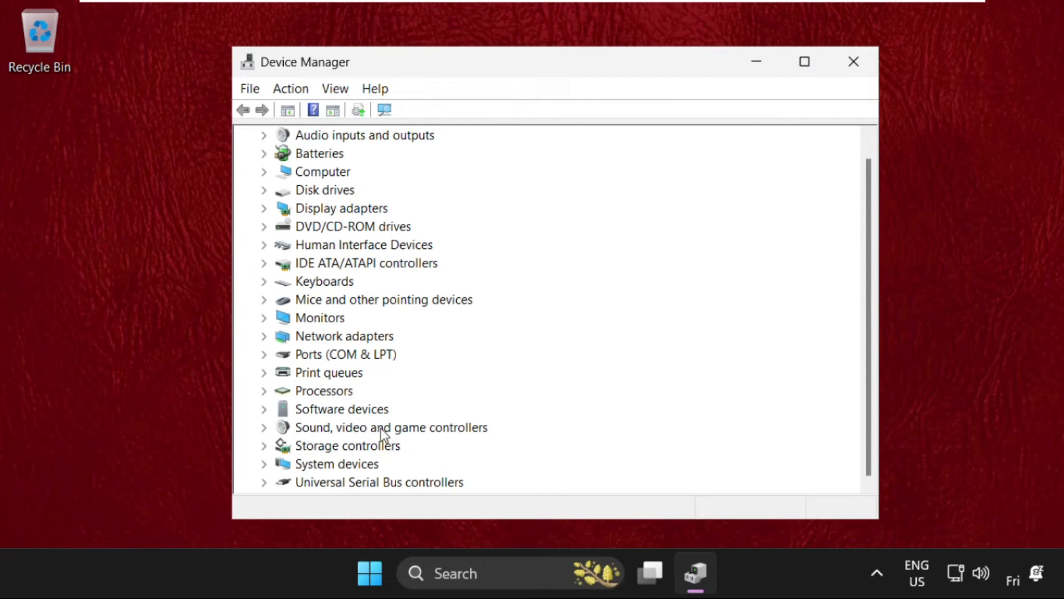
left_click(264, 427)
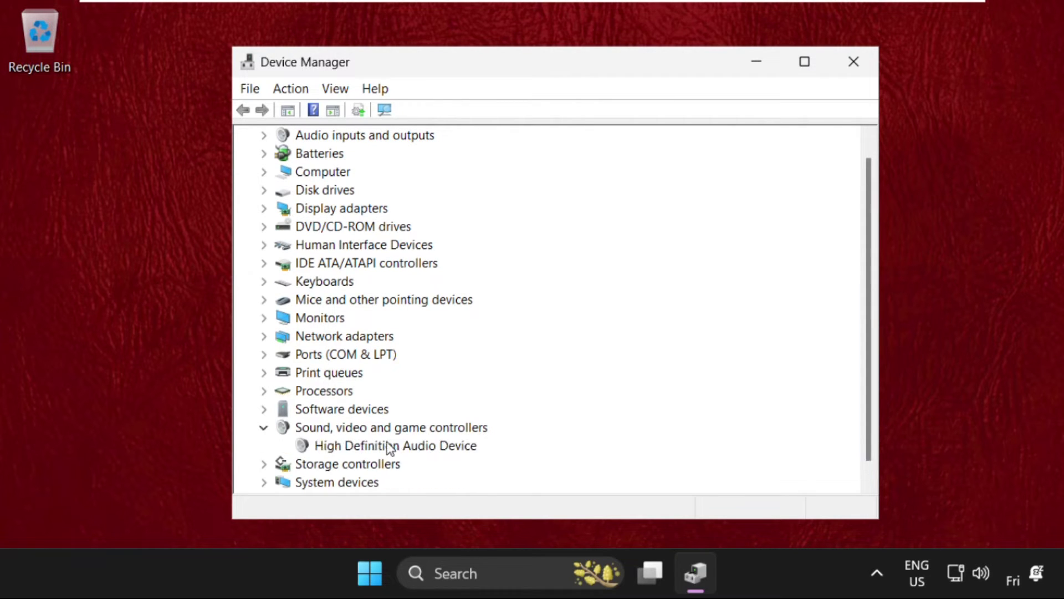
left_click(357, 444)
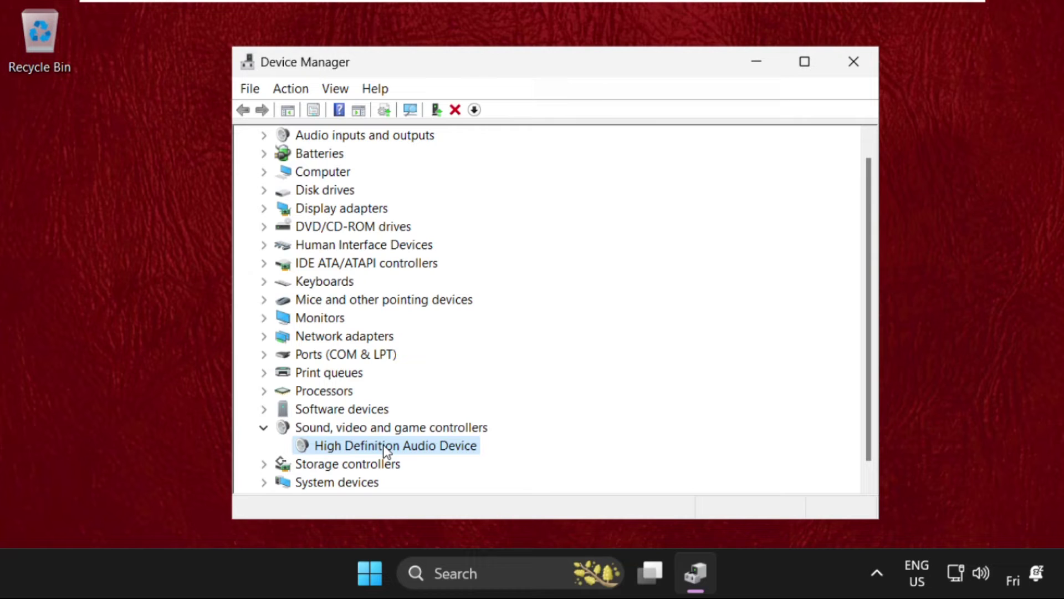
right_click(384, 444)
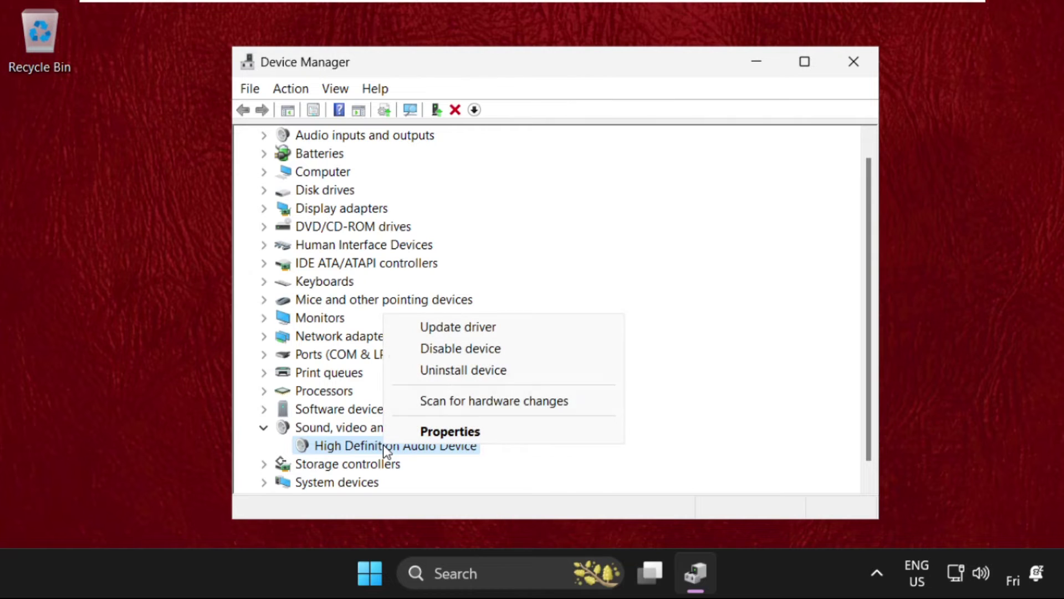
left_click(457, 429)
- Run an automatic driver search for the High Definition Audio Device, which reports the best driver is installed
left_click(425, 107)
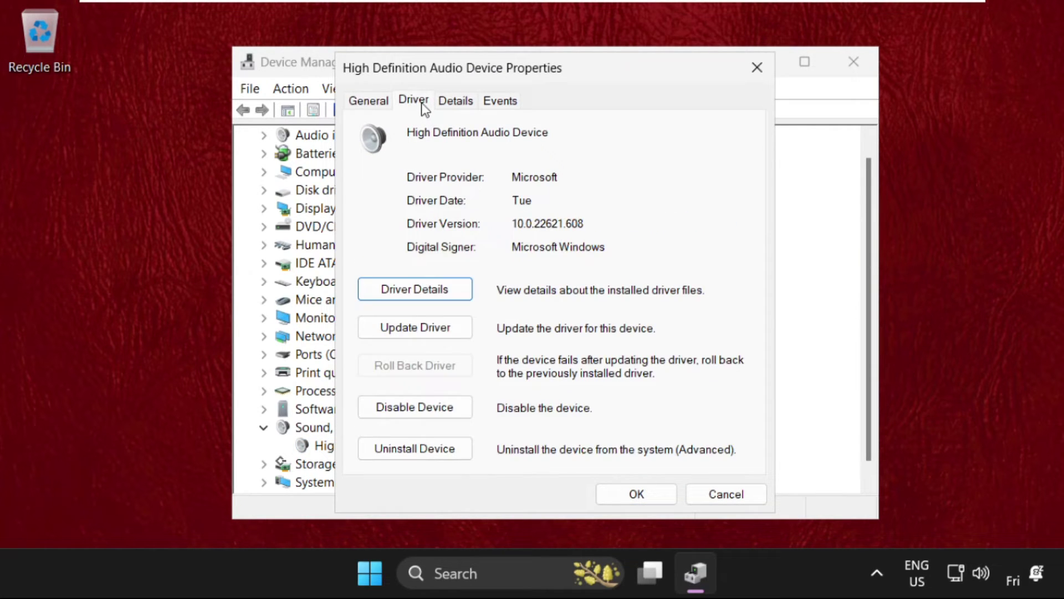
left_click(431, 332)
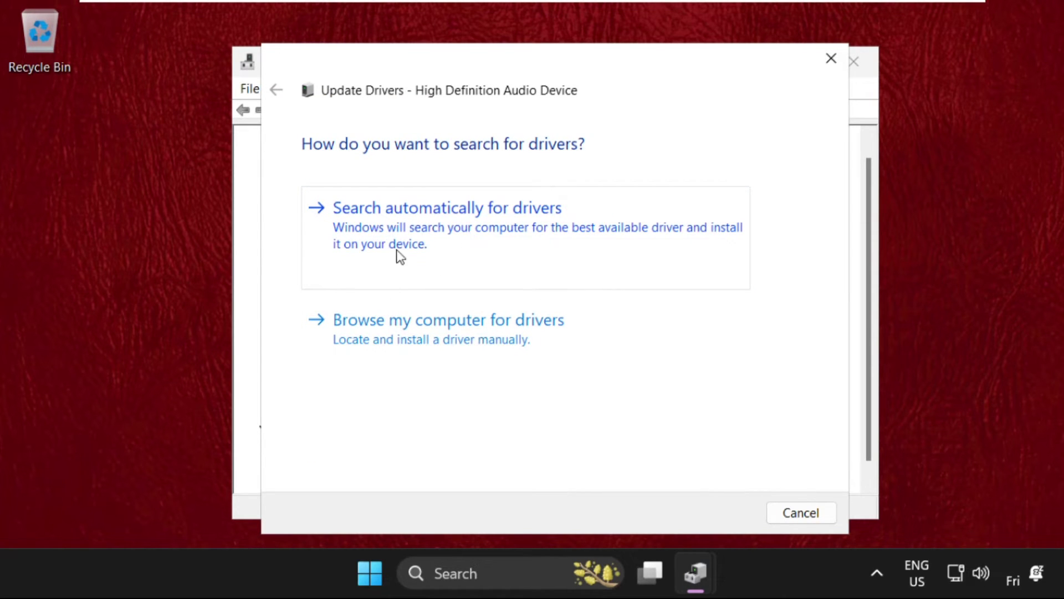
left_click(442, 237)
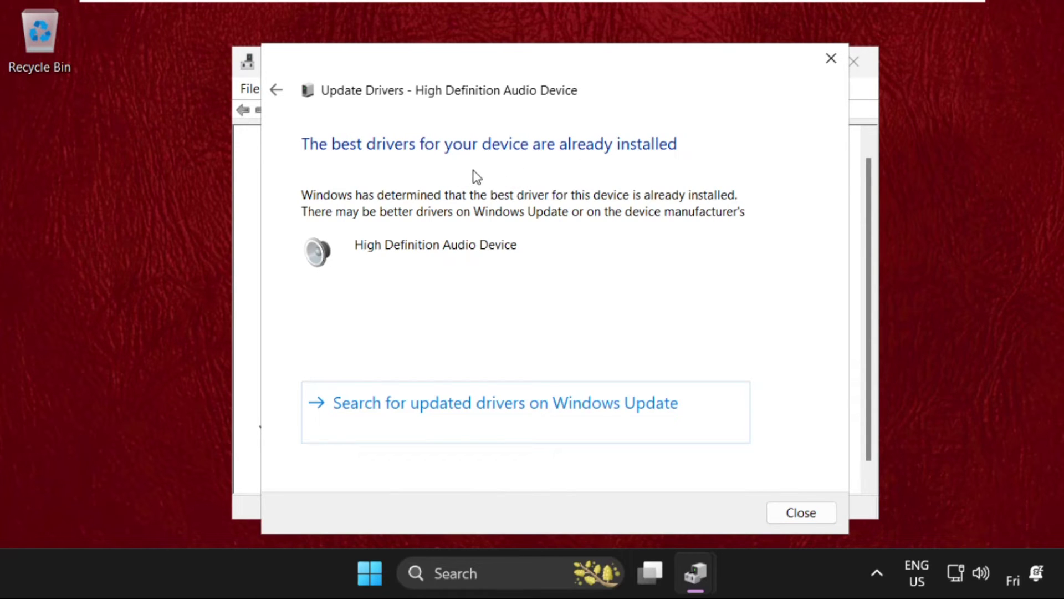
left_click(831, 58)
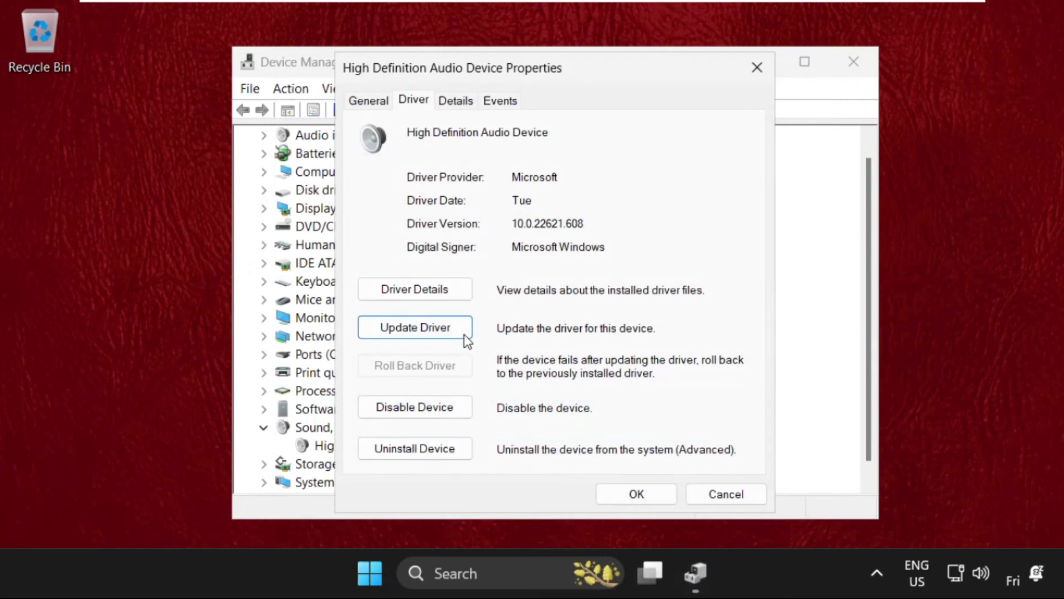
- Install the High Definition Audio Device driver picked from this computer's list, then close Device Manager
left_click(415, 330)
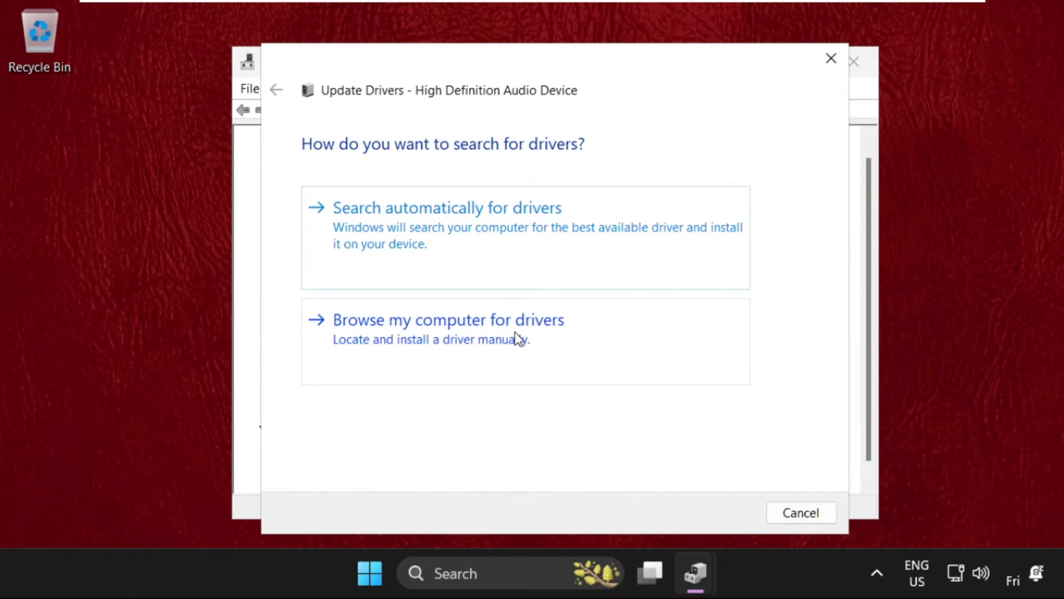
left_click(461, 341)
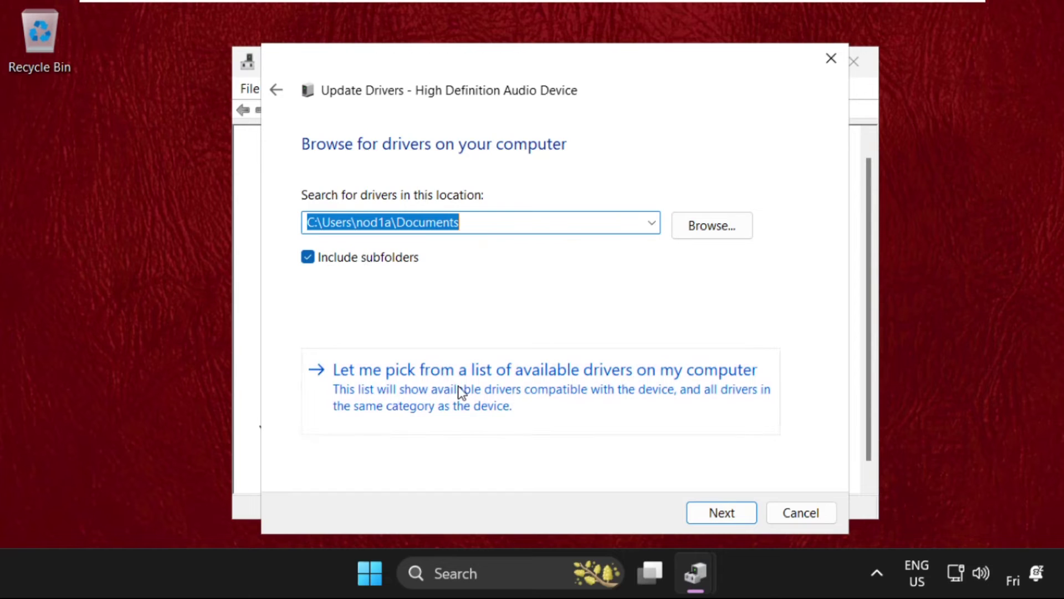
left_click(580, 395)
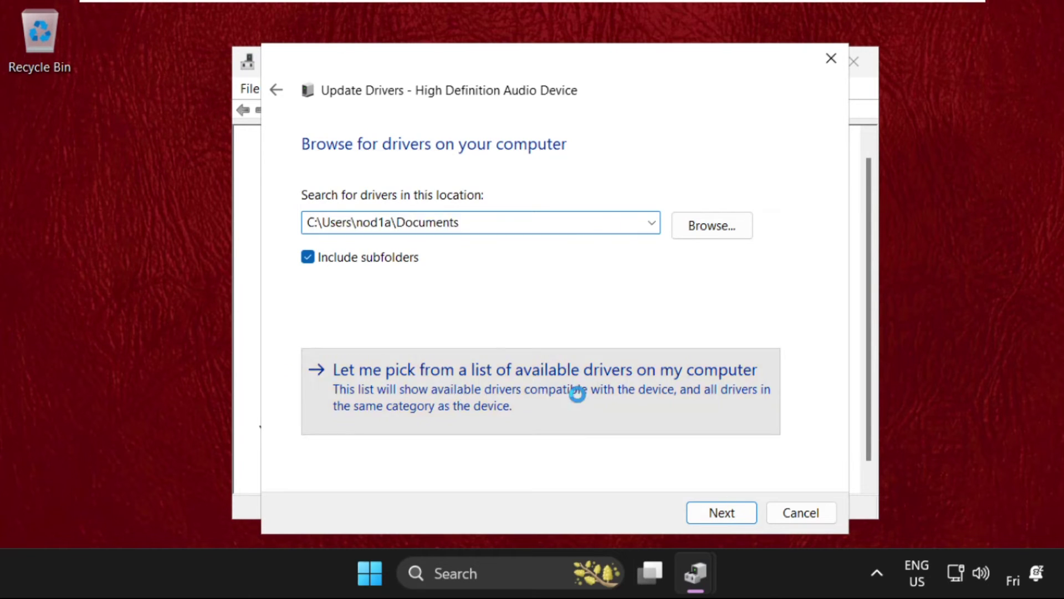
left_click(435, 331)
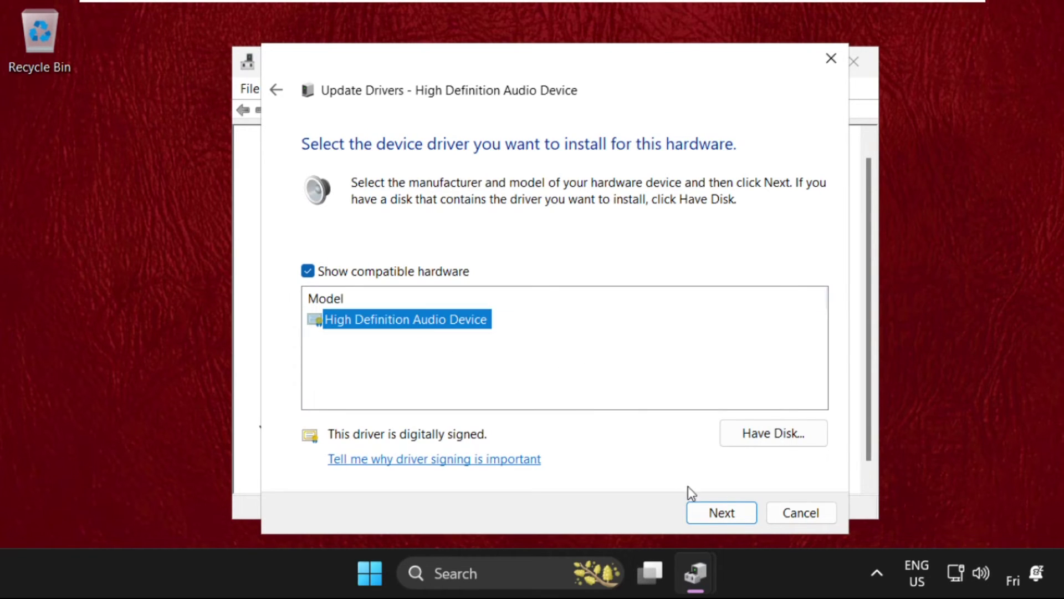
left_click(717, 511)
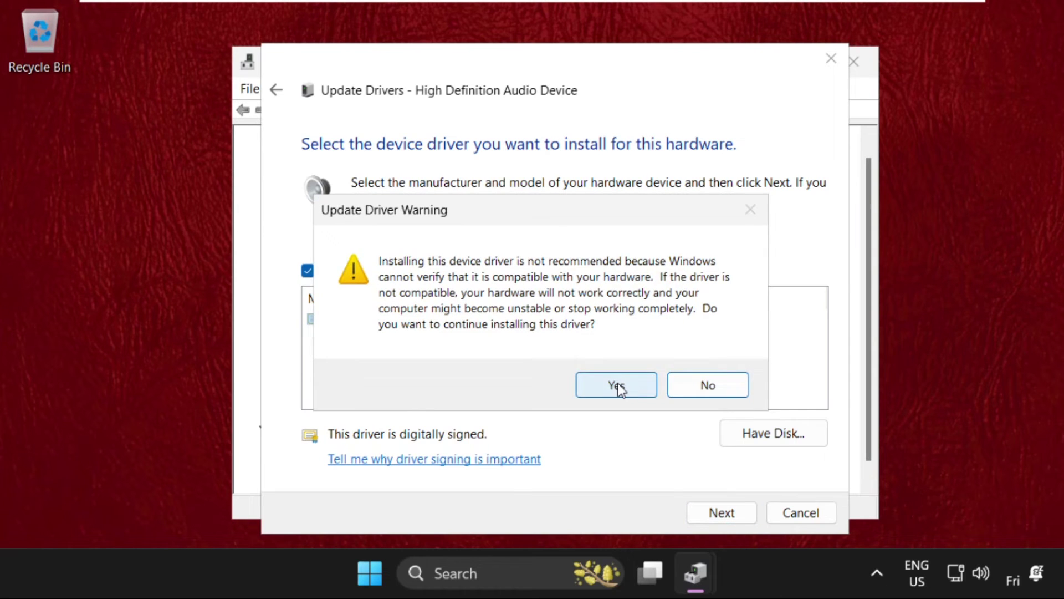
left_click(616, 387)
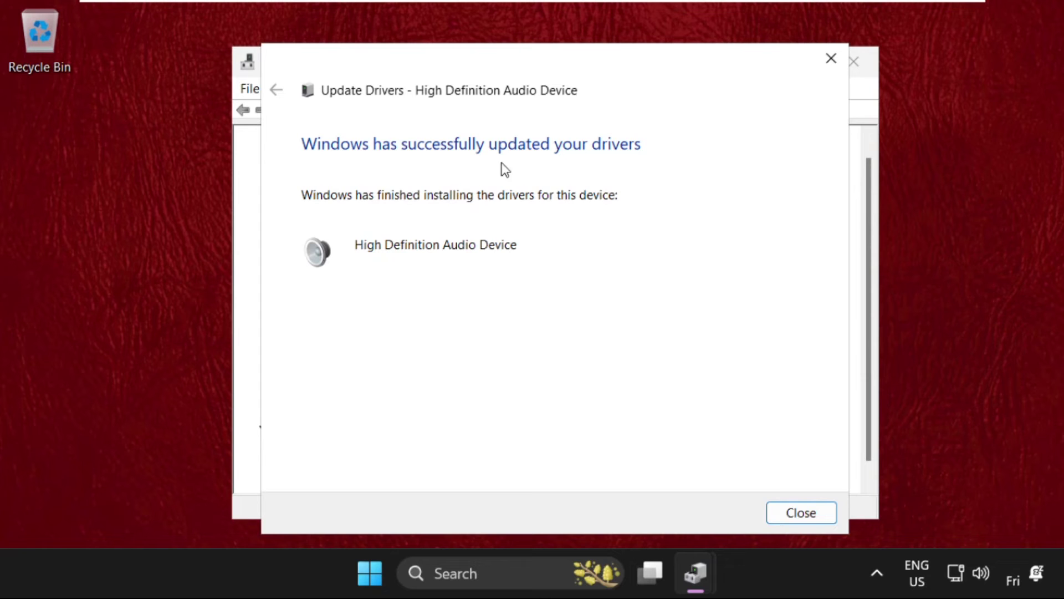
left_click(796, 511)
left_click(757, 72)
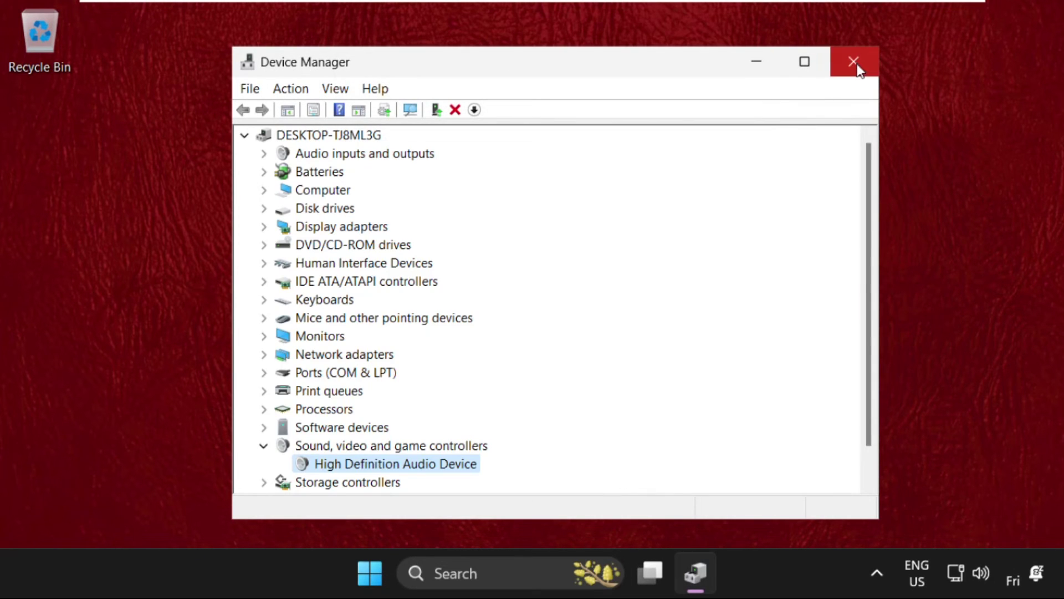
left_click(853, 64)
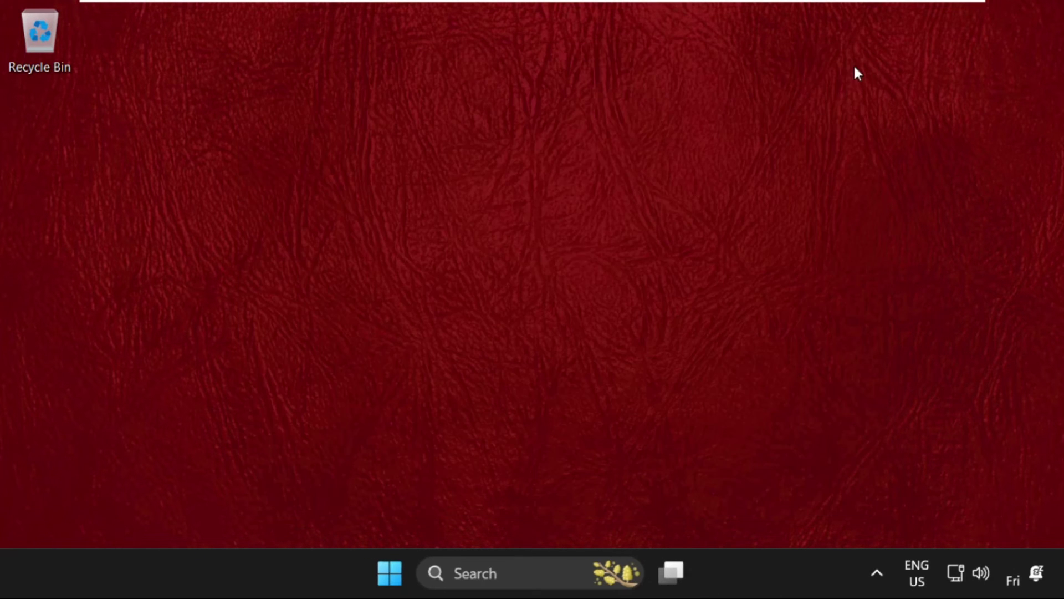
- Reopen Settings via search and go to System > Troubleshoot
left_click(503, 574)
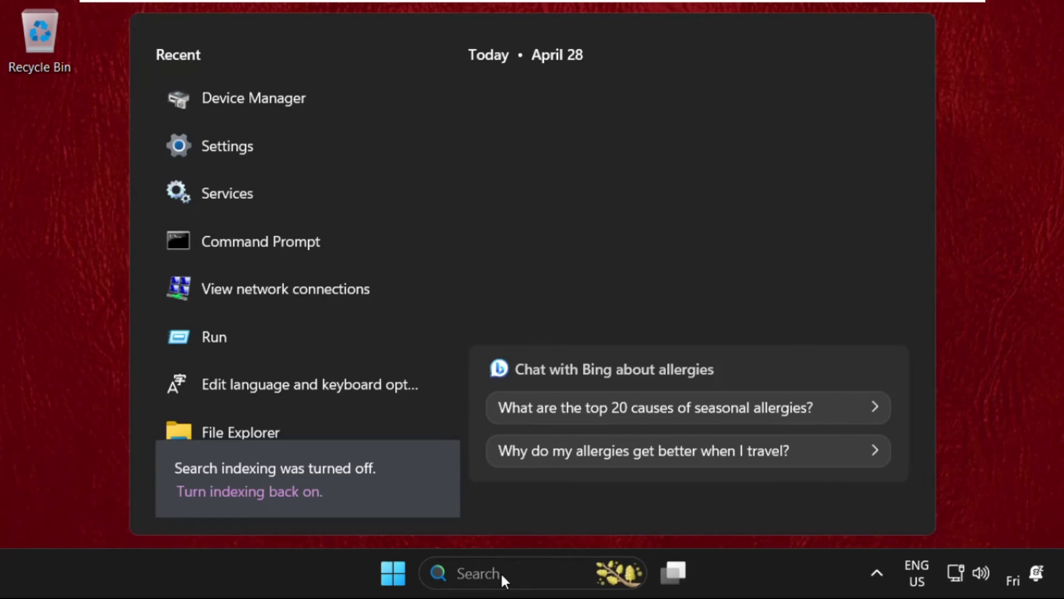
type("settings")
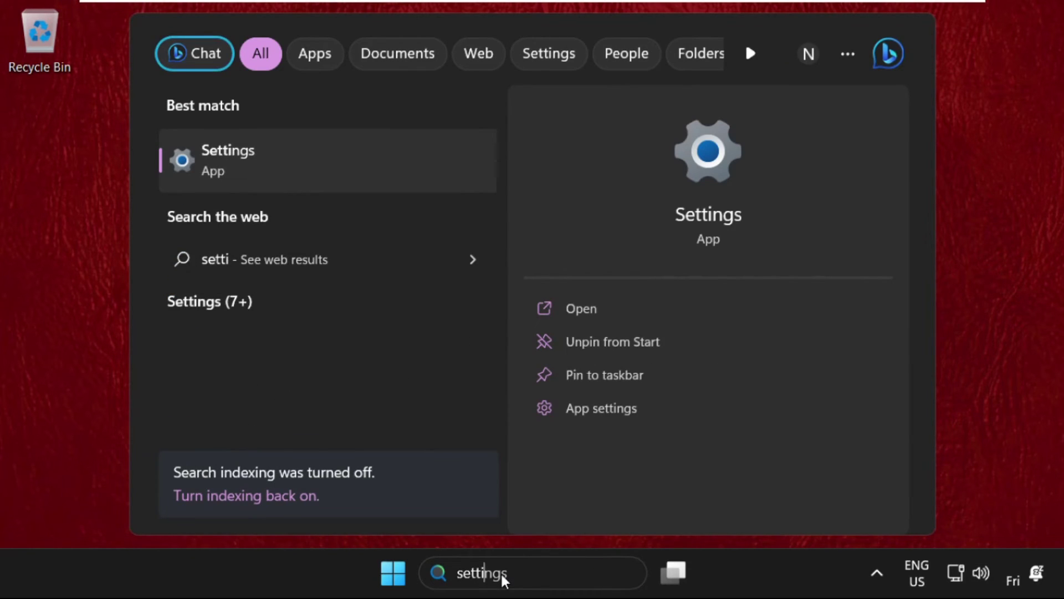
left_click(322, 159)
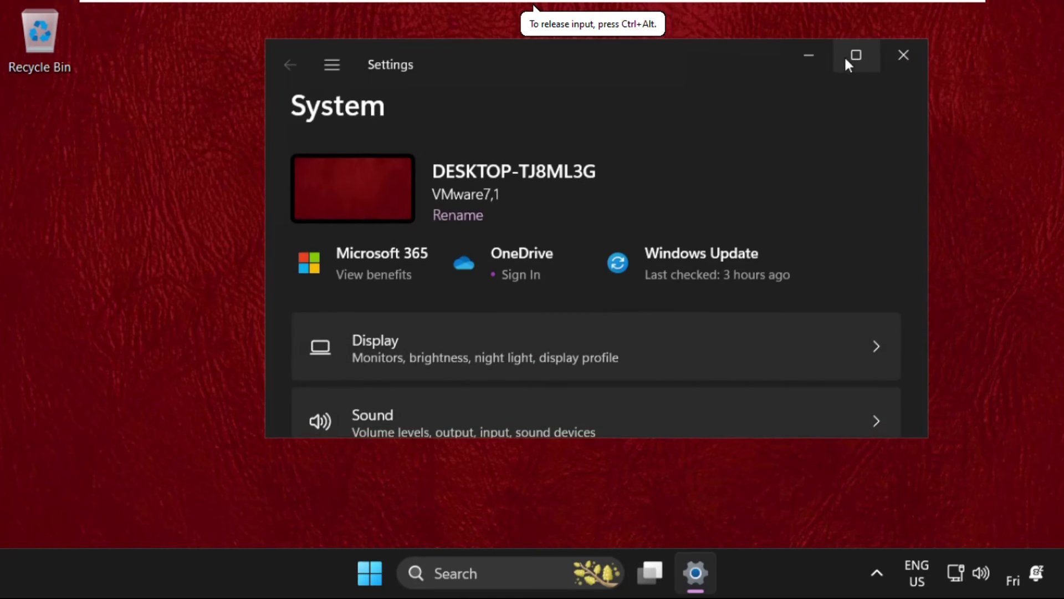
scroll(639, 223, "down", 3)
scroll(639, 223, "down", 2)
scroll(639, 223, "down", 2)
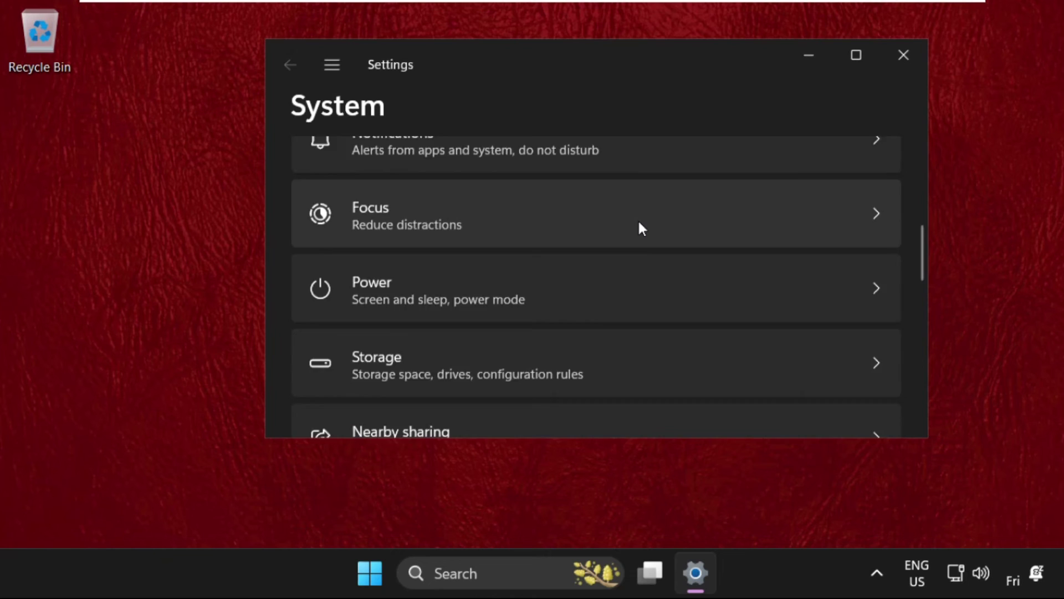
scroll(640, 224, "down", 2)
scroll(640, 225, "down", 1)
scroll(640, 224, "down", 3)
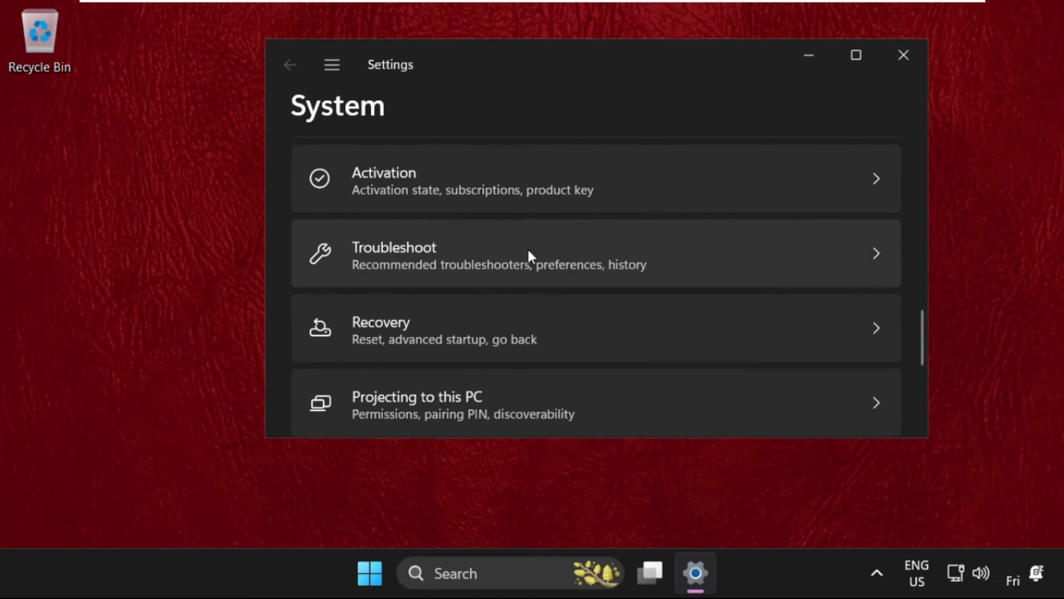
left_click(520, 277)
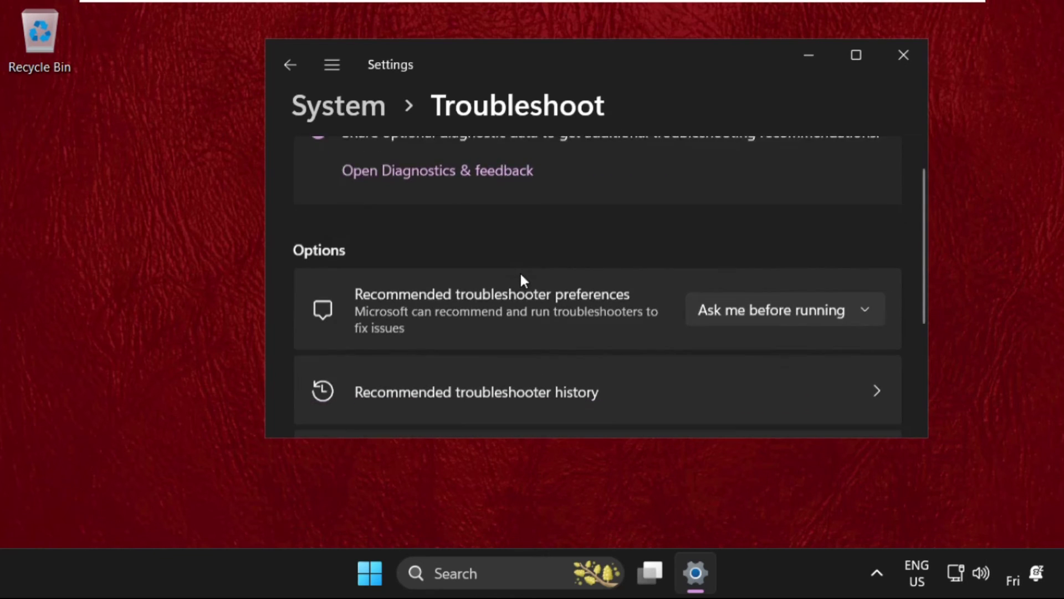
- Open Other troubleshooters and scroll the list to Playing Audio
scroll(521, 275, "down", 3)
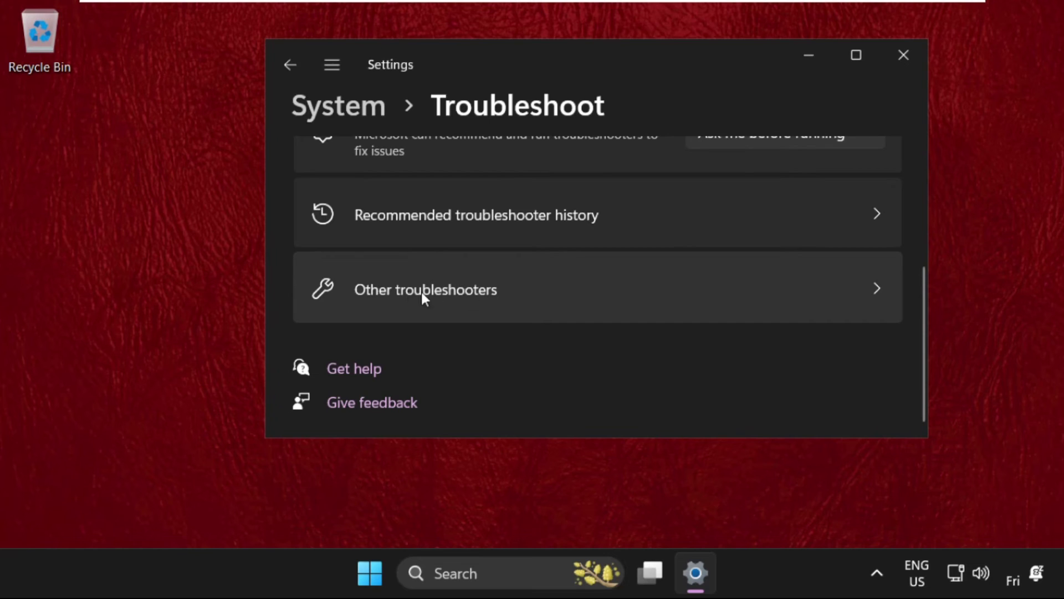
left_click(521, 300)
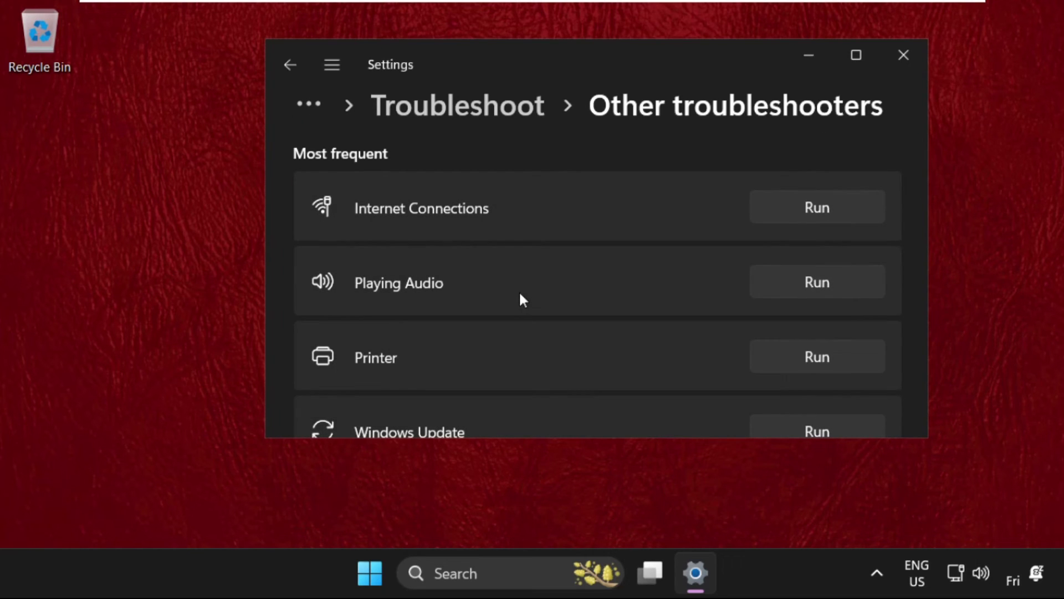
scroll(521, 300, "down", 1)
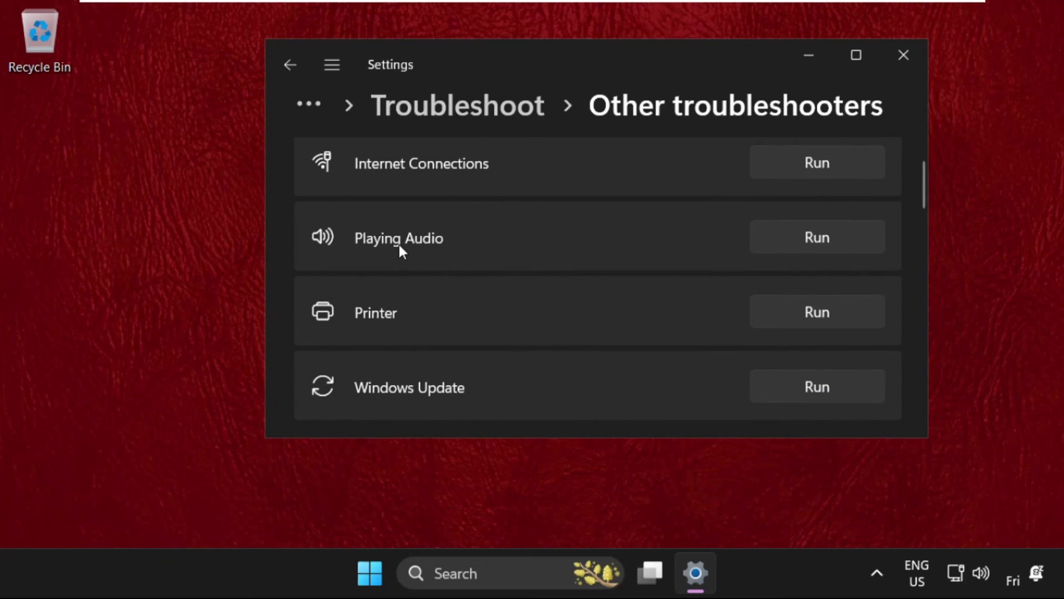
- Run the Playing Audio troubleshooter to fix the audio format and open the speaker enhancements
left_click(843, 240)
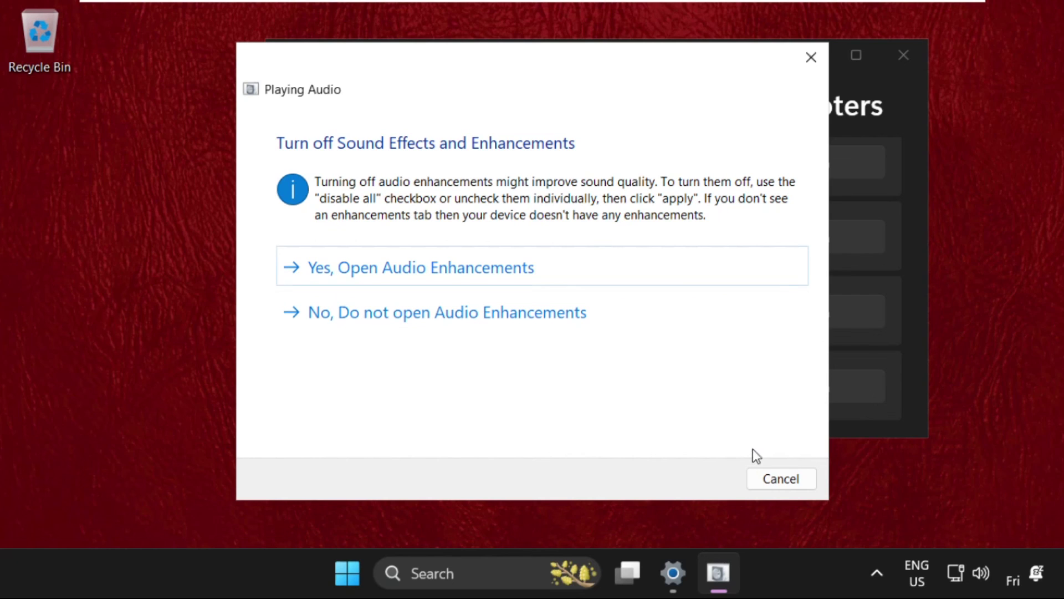
left_click(407, 274)
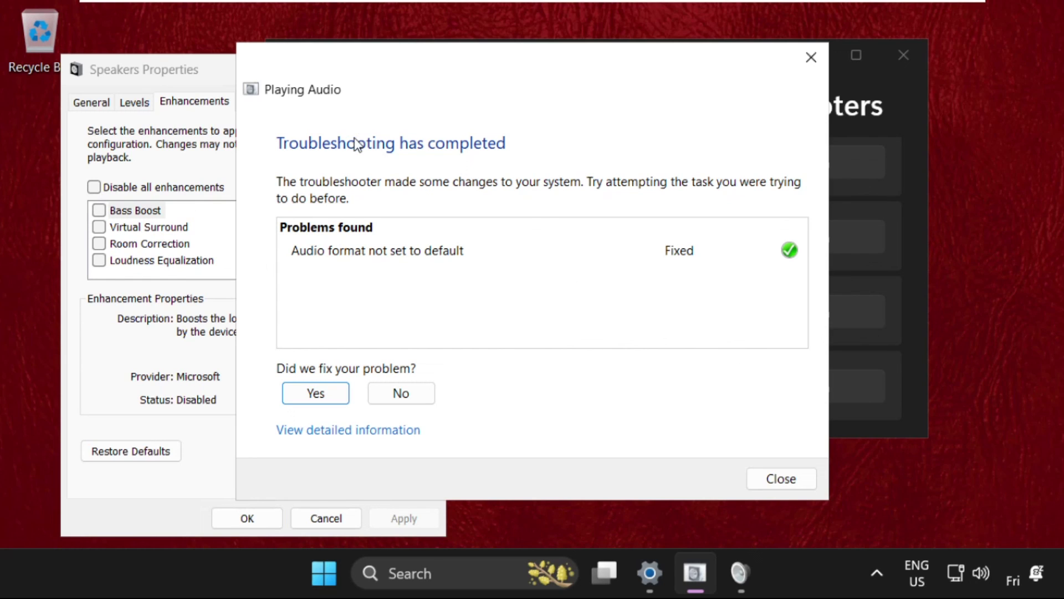
left_click(780, 478)
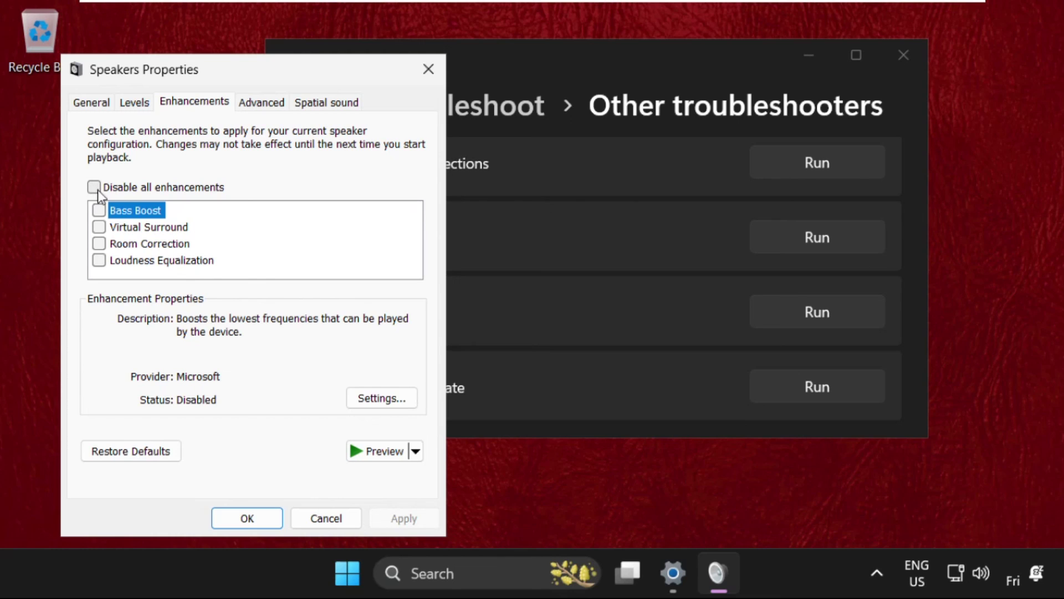
- Enable 'Disable all enhancements' for the speakers, apply and confirm it, then exit Settings
left_click(94, 188)
left_click(403, 517)
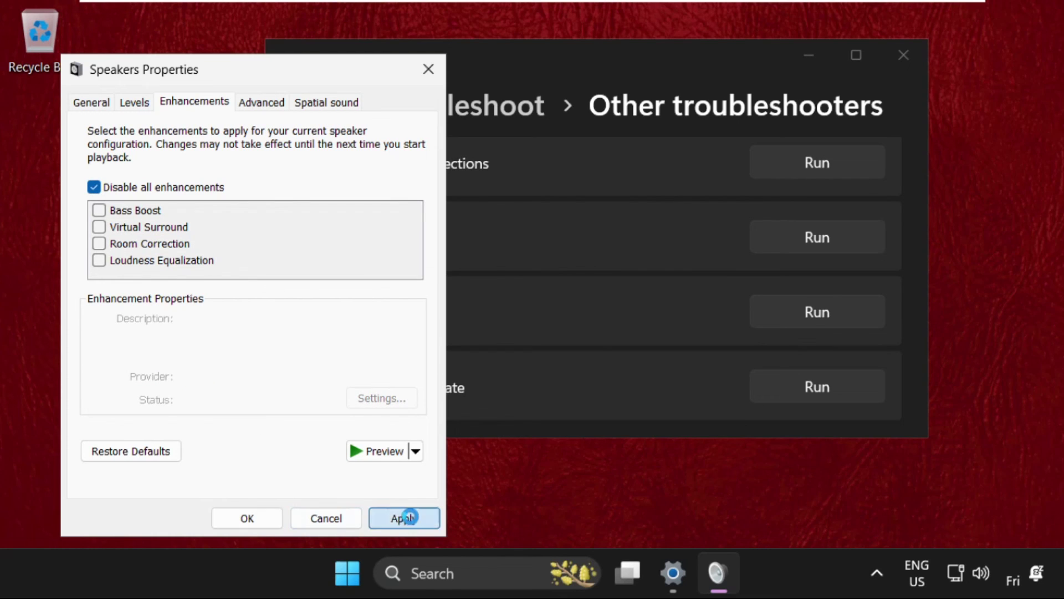
left_click(259, 523)
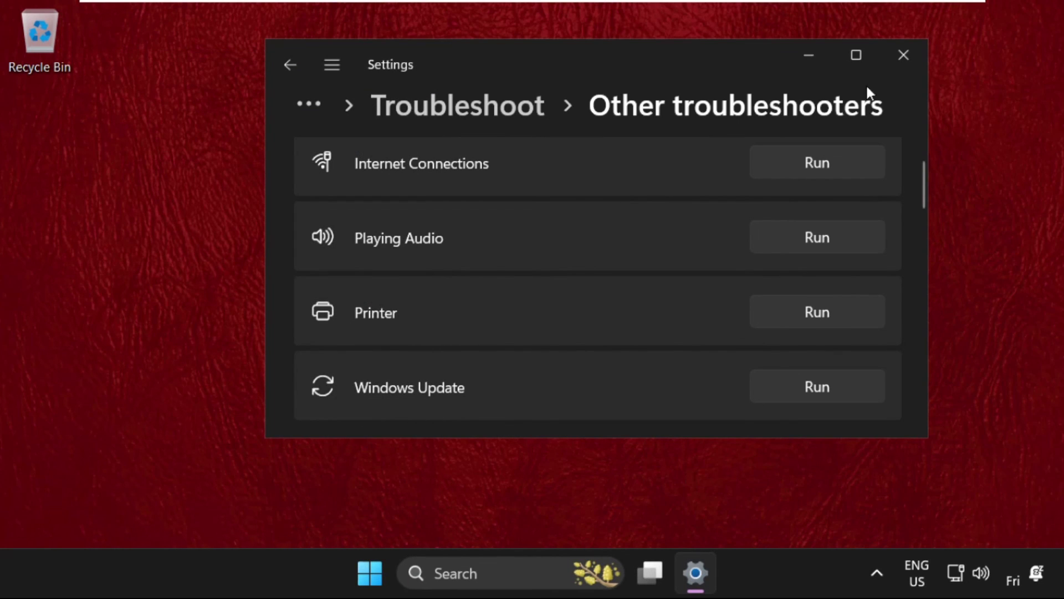
left_click(903, 56)
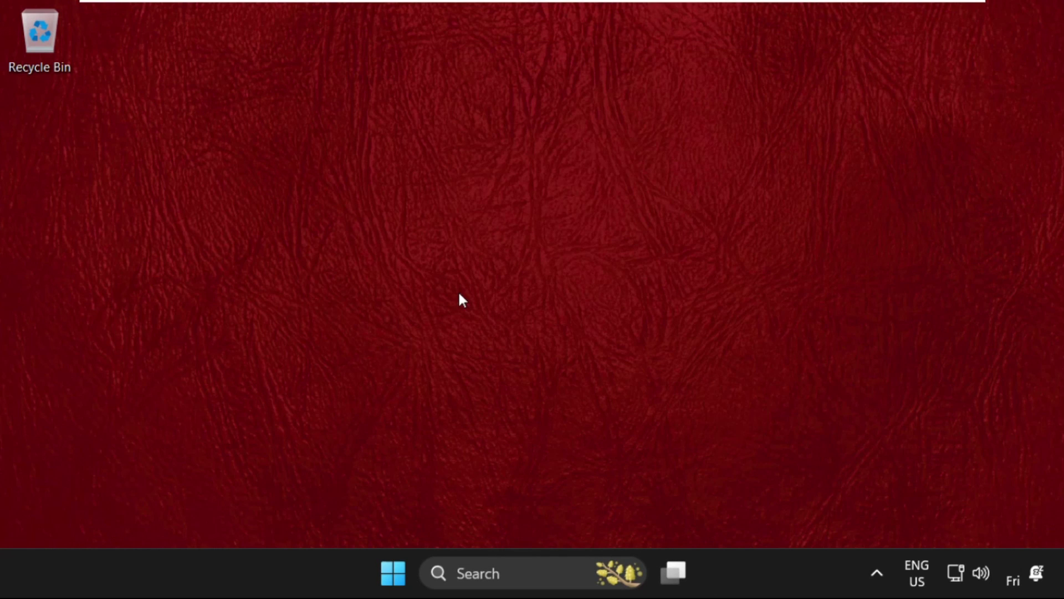